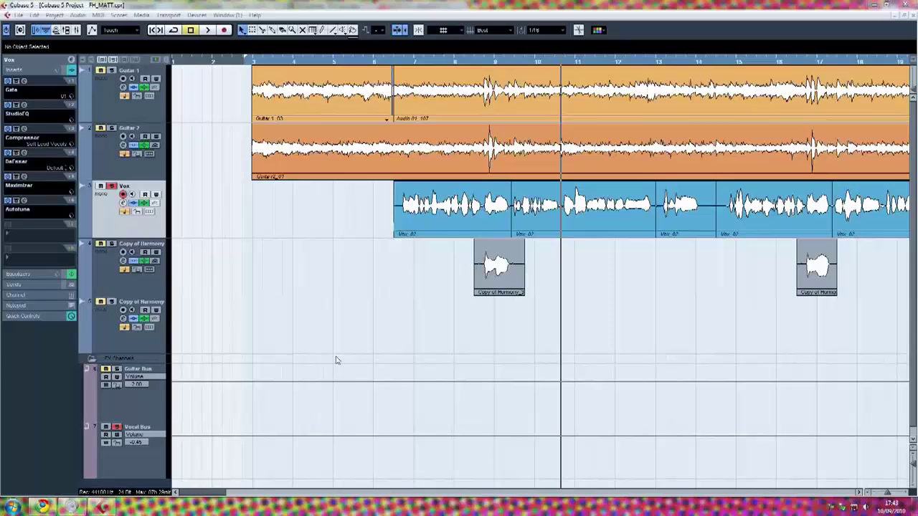
Step: Show the Transport panel and place the playback start near bar 6.3
key(F2)
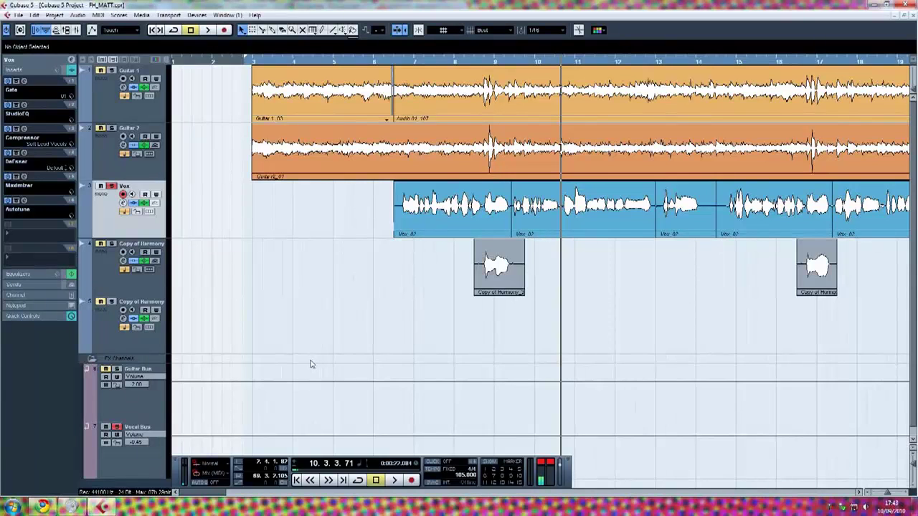
click(395, 63)
click(393, 63)
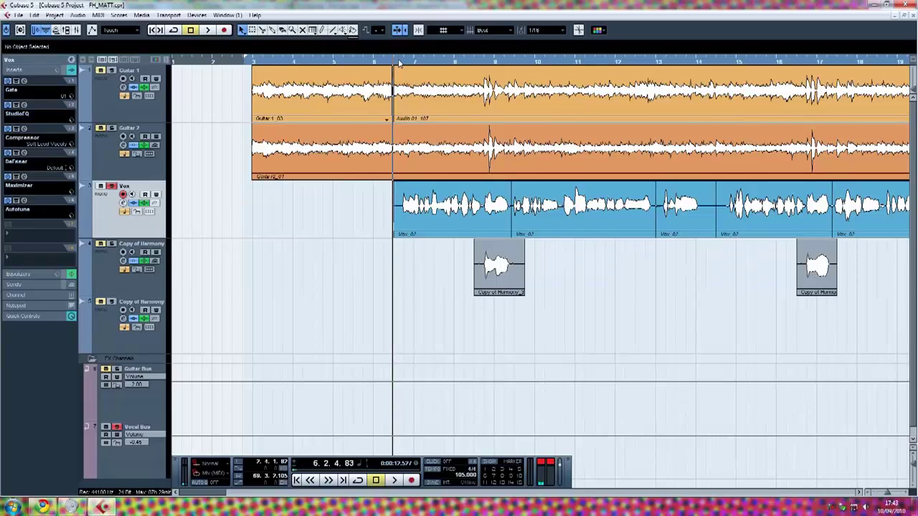
click(393, 64)
drag(392, 65, 400, 64)
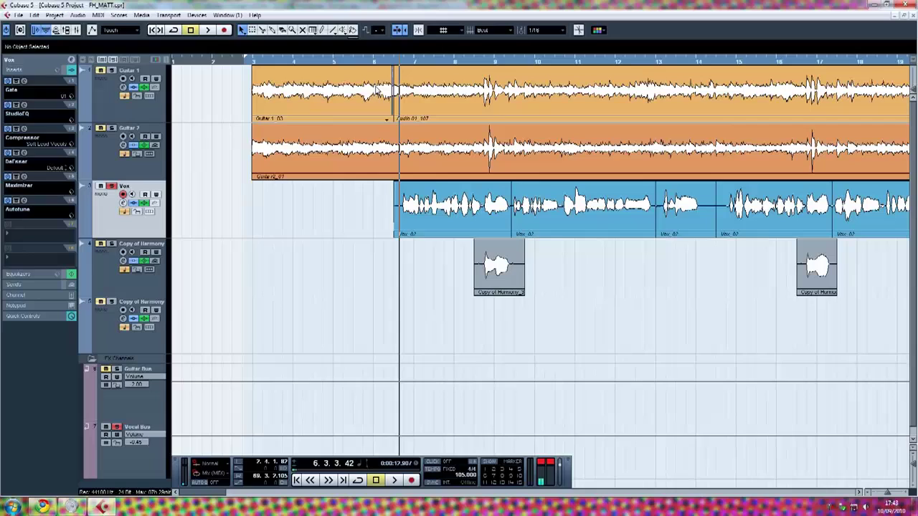
Step: Set the start at bar 6.3 and play the vocal entry through bar 10
click(394, 63)
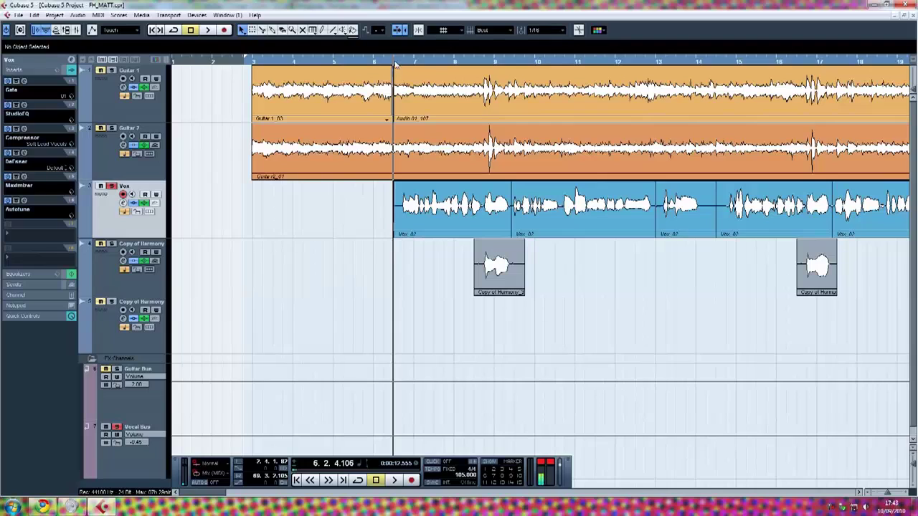
drag(395, 64, 399, 64)
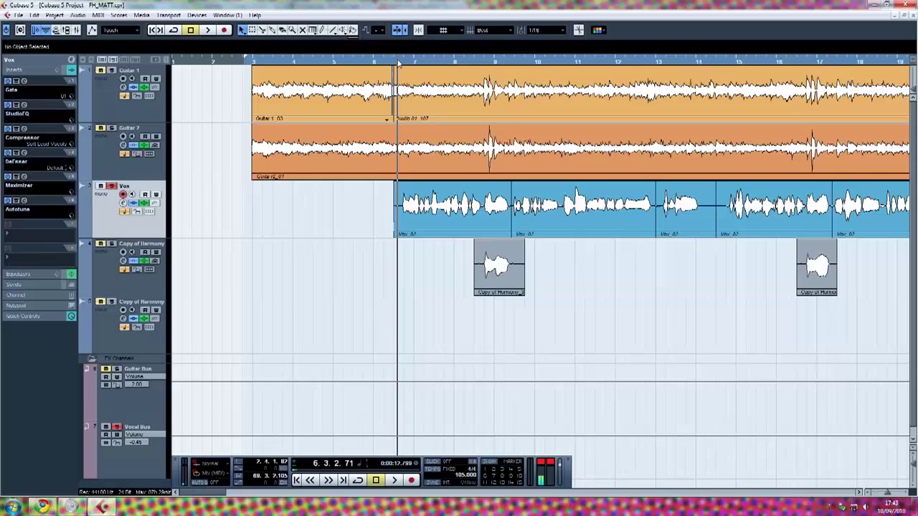
key(space)
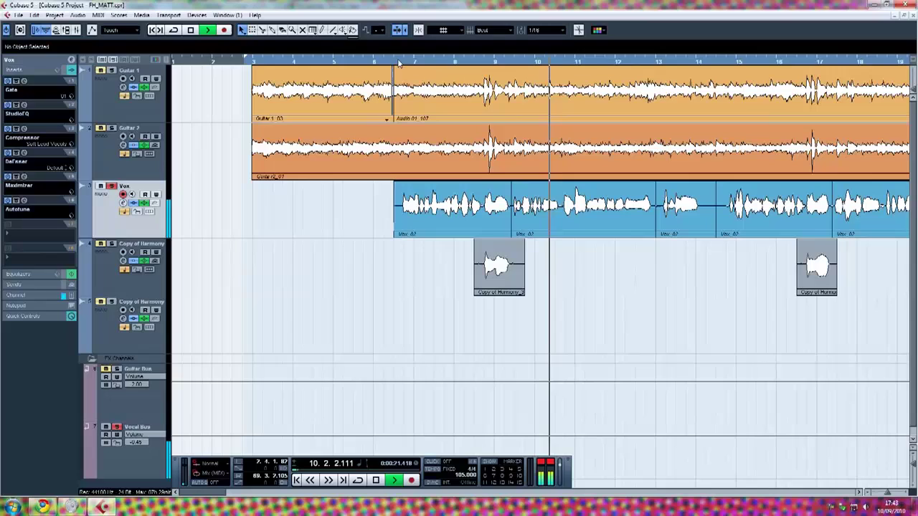
key(space)
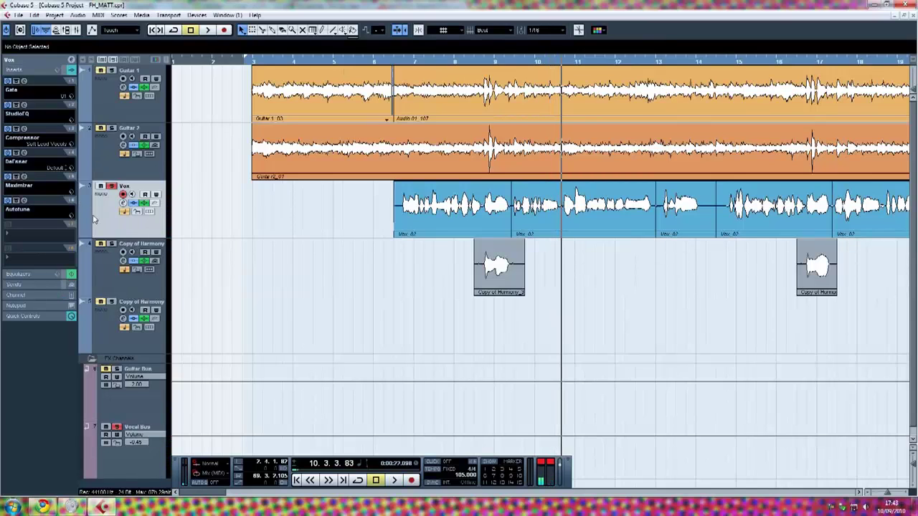
Step: Open the Vox channel's VST Audio Channel Settings and position the window down and right
click(72, 61)
drag(487, 239, 445, 218)
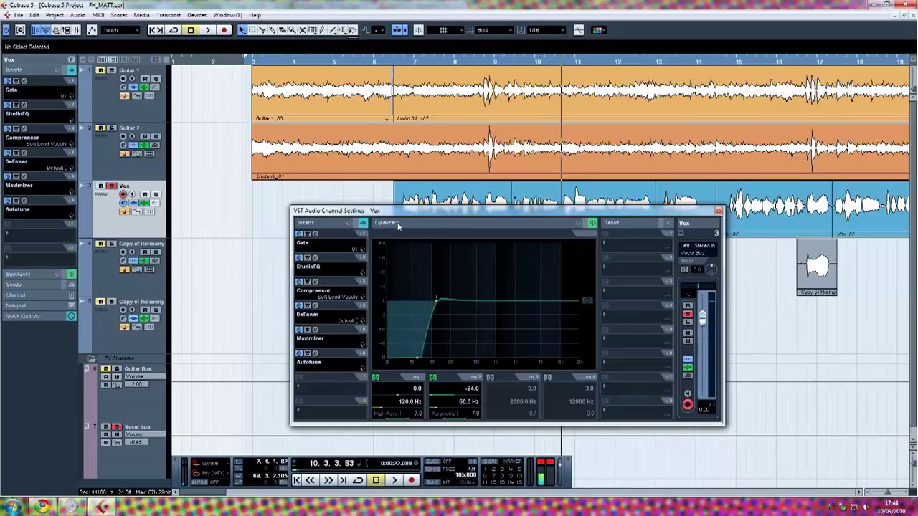
drag(401, 211, 426, 238)
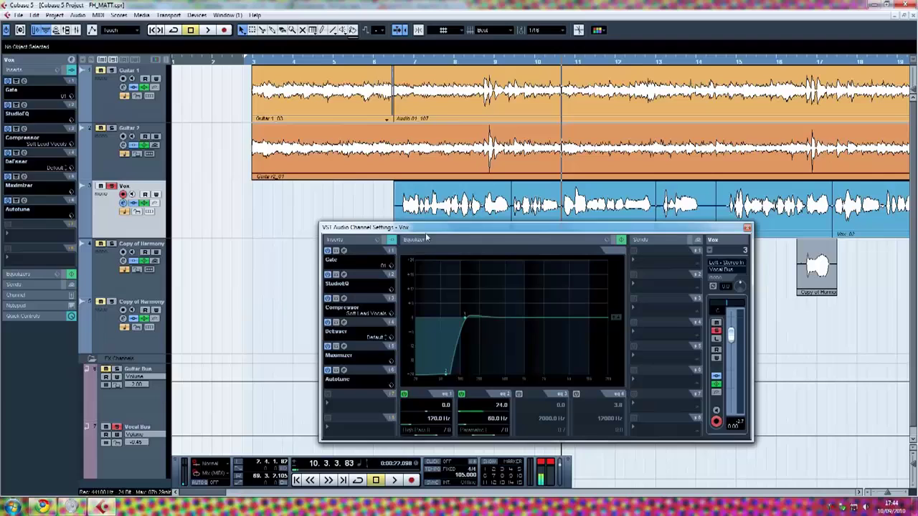
Step: Open the Vox Gate editor, move it clear of the insert list, and set playback just after bar 6
click(344, 252)
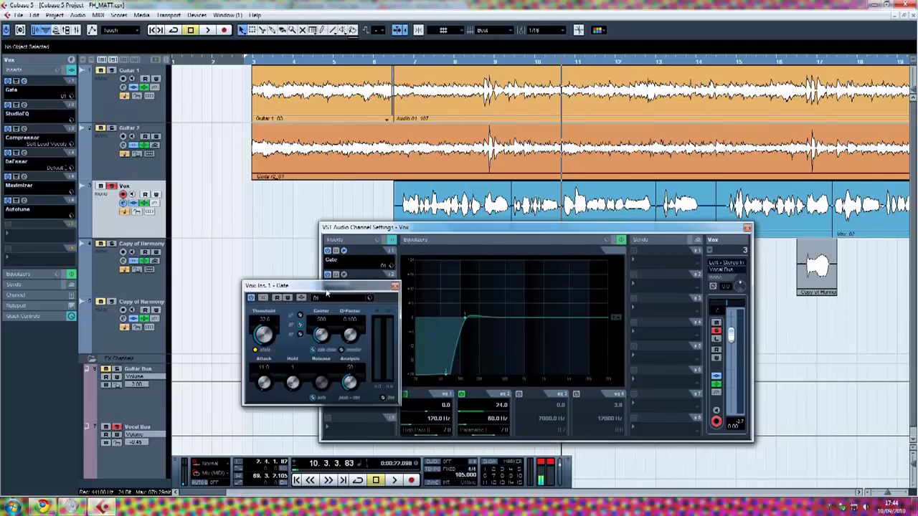
drag(327, 292, 342, 289)
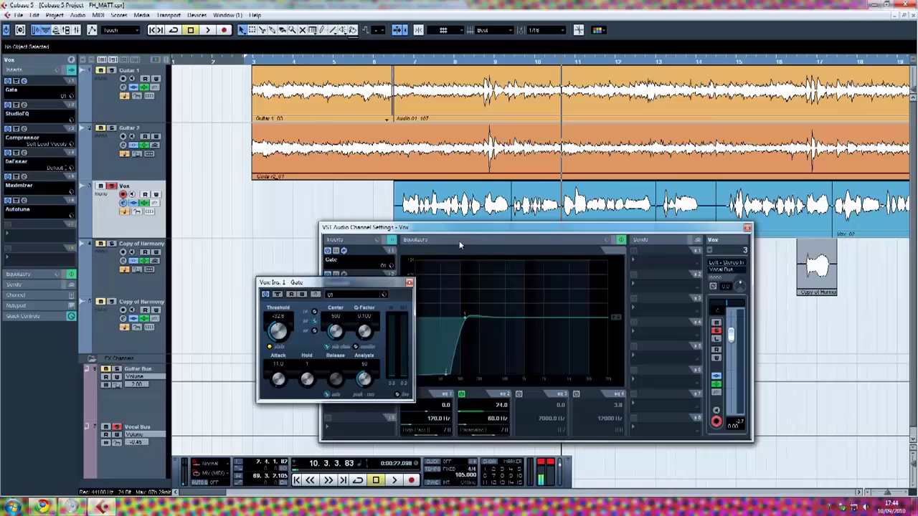
click(404, 63)
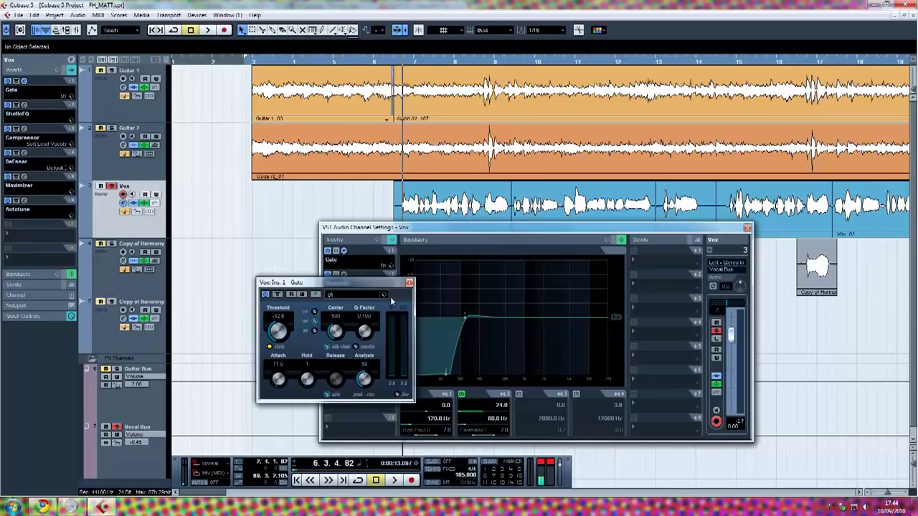
drag(342, 285, 364, 284)
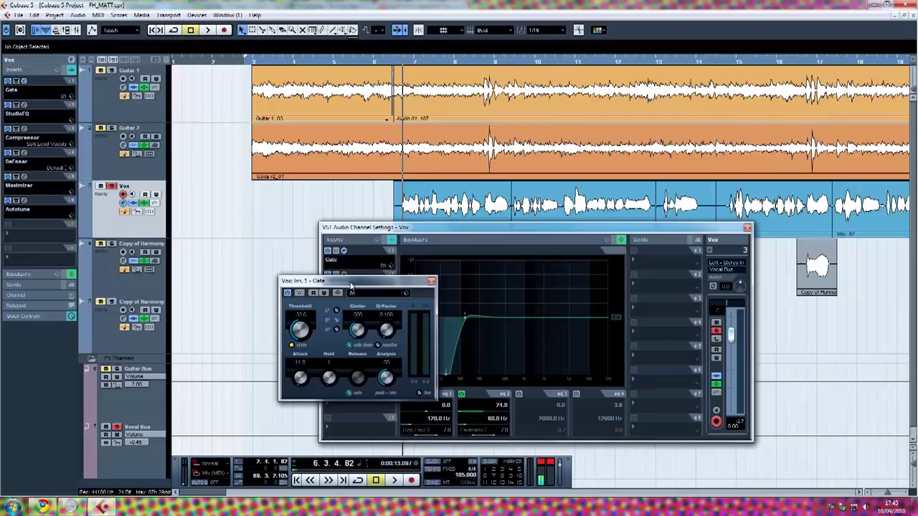
drag(346, 284, 476, 284)
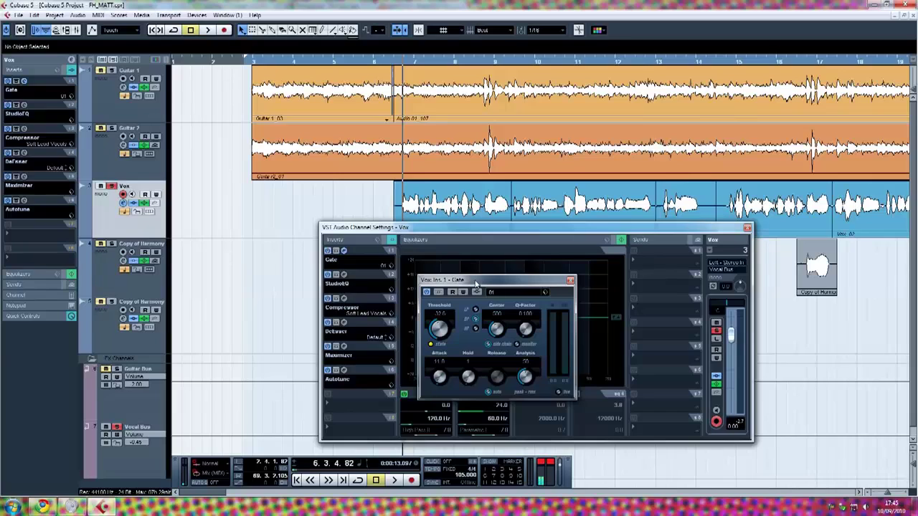
drag(492, 285, 479, 286)
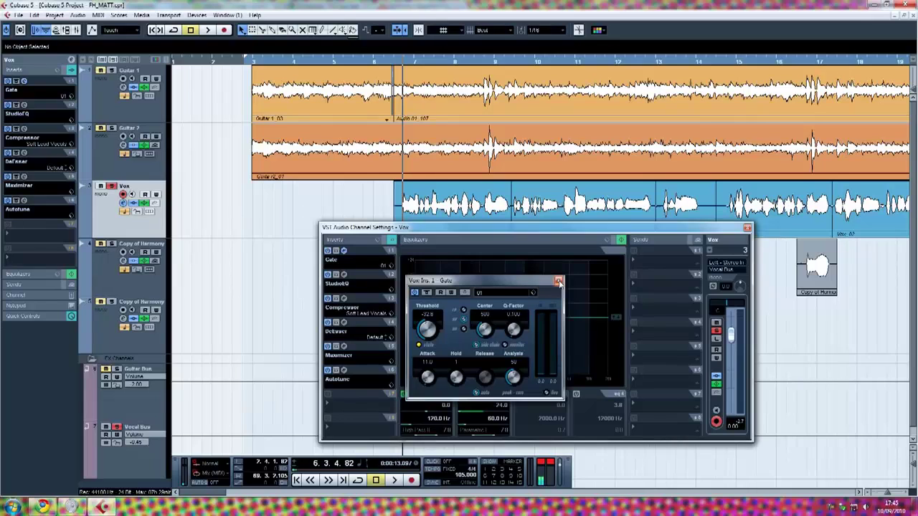
Step: Close the Gate editor, then view and close the StudioEQ editor from insert 2
click(559, 281)
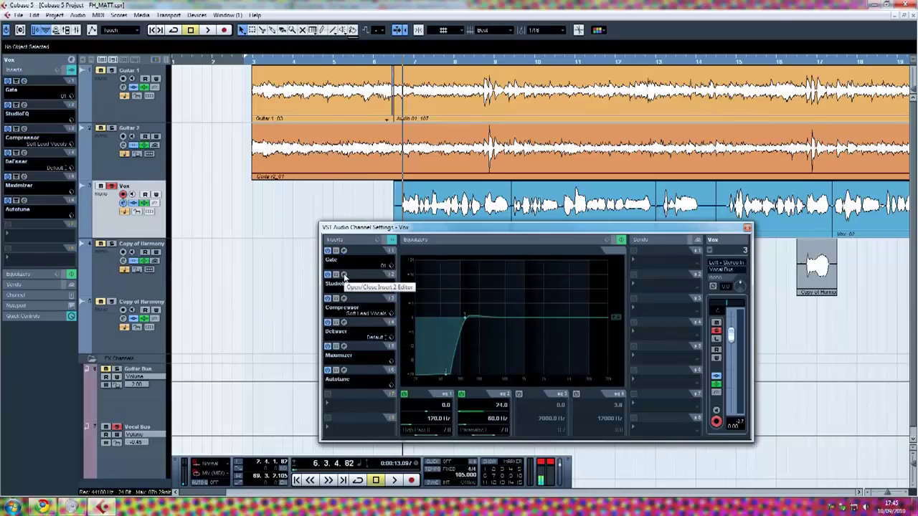
click(344, 276)
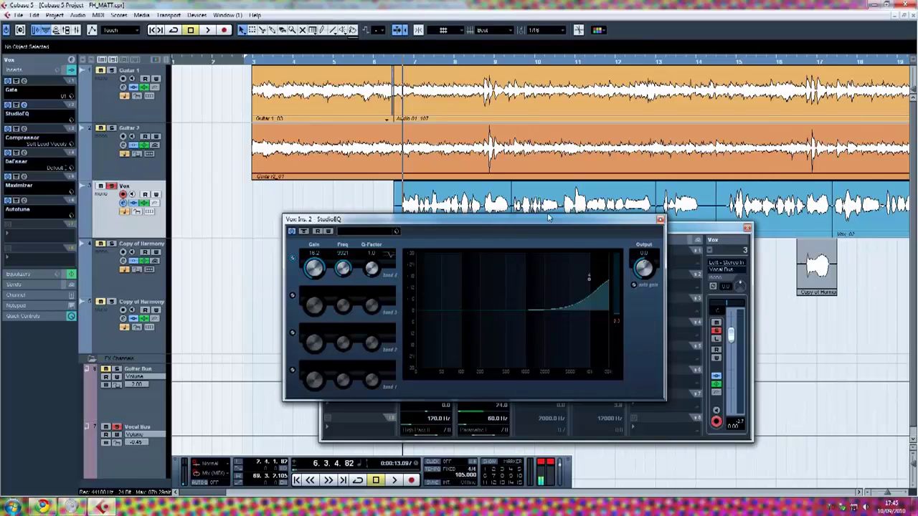
drag(549, 218, 578, 227)
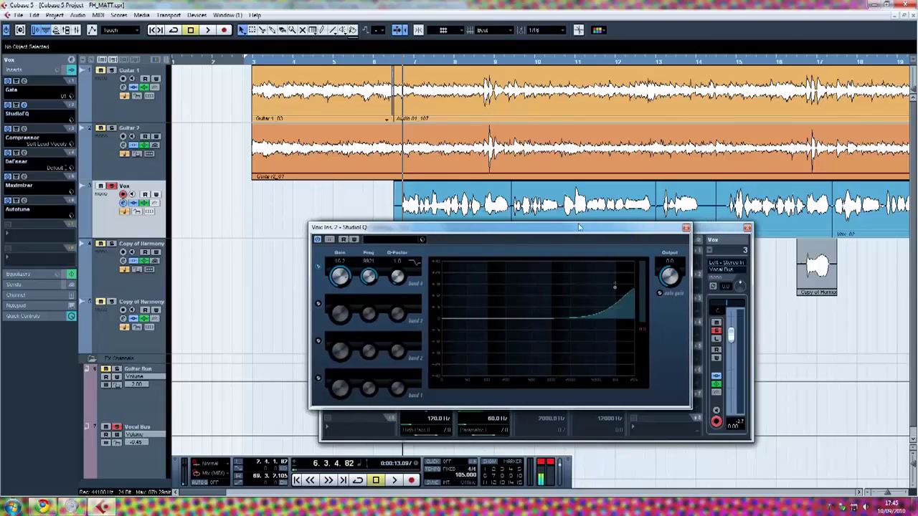
click(685, 228)
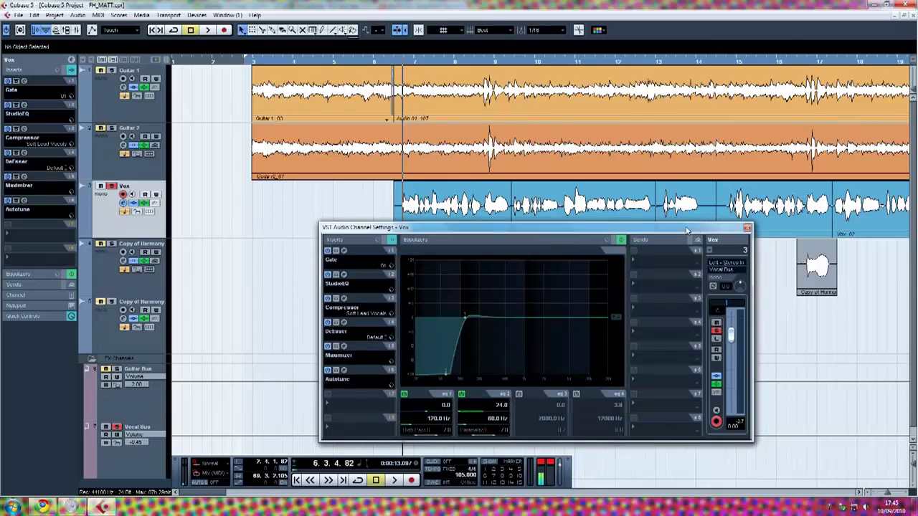
Step: Reopen the StudioEQ editor for another look, then close it again
click(343, 276)
drag(599, 233, 601, 241)
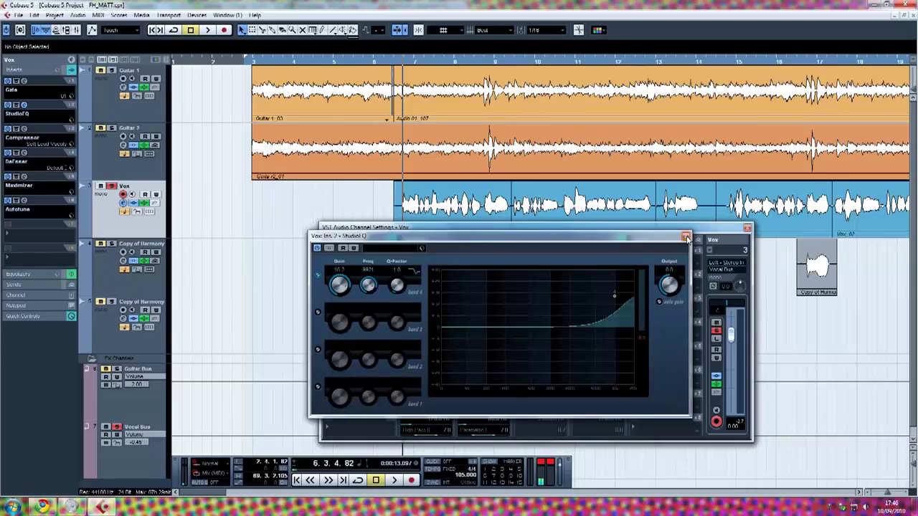
click(687, 238)
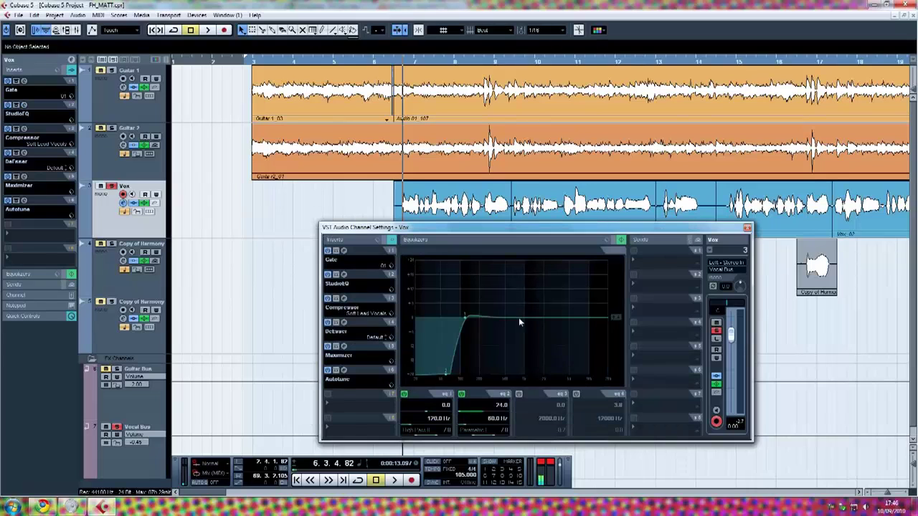
Step: Open the Vox Compressor editor with its Soft Lead Vocals preset and position it
click(345, 301)
drag(310, 302, 354, 323)
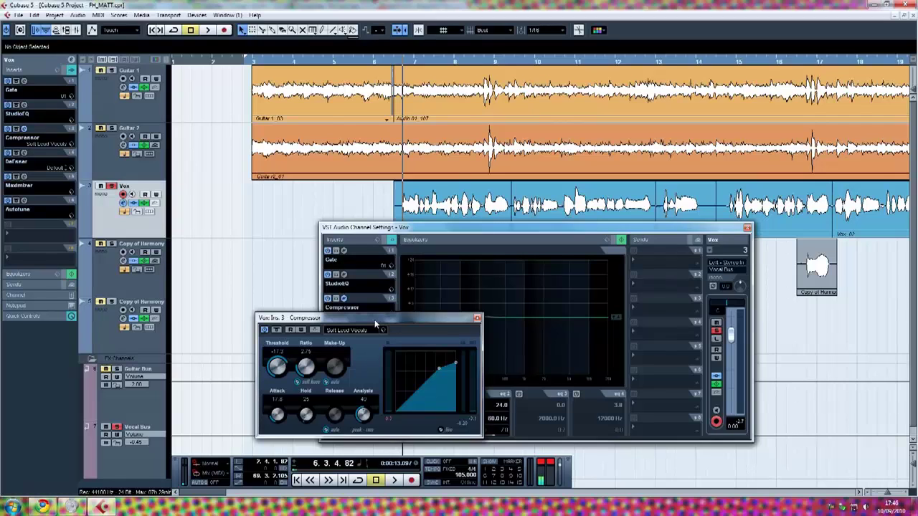
drag(374, 319, 377, 313)
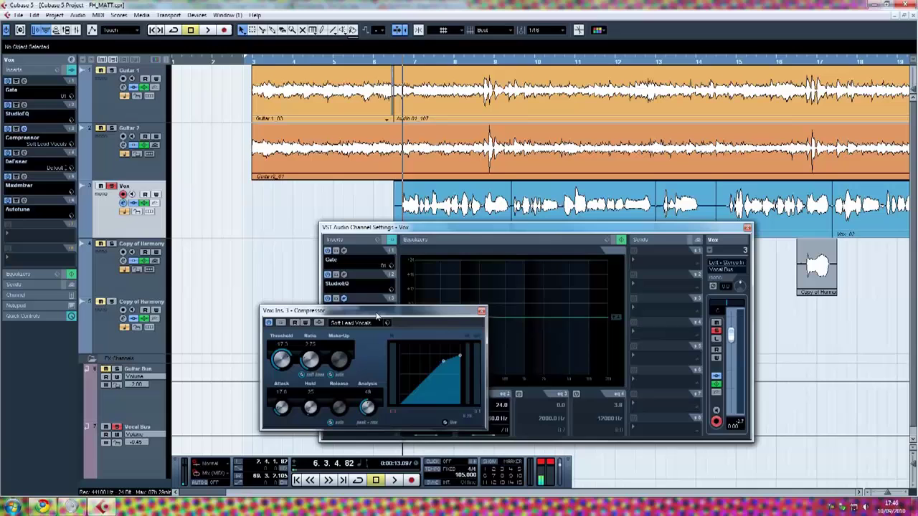
drag(221, 495, 253, 500)
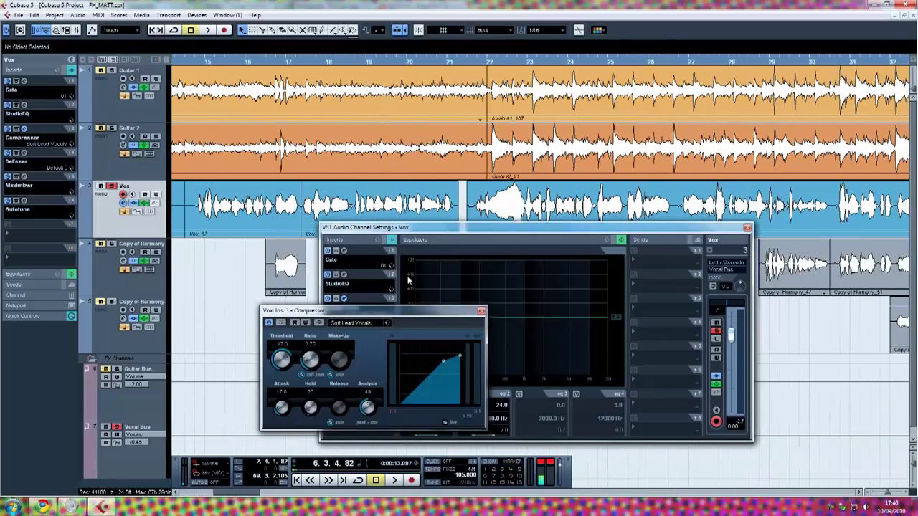
drag(451, 228, 453, 244)
click(319, 313)
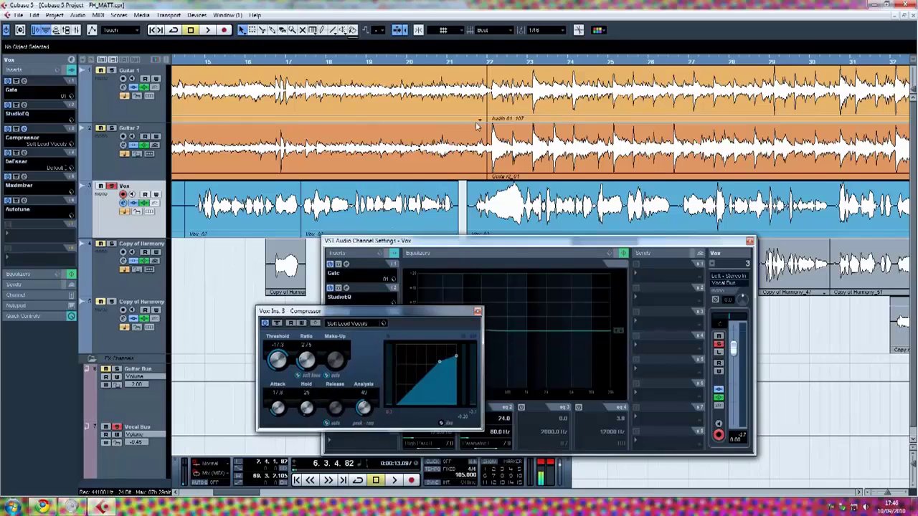
Step: Play the vocals briefly from around bar 21.3, then nudge the compressor editor into place
click(481, 63)
drag(480, 63, 477, 63)
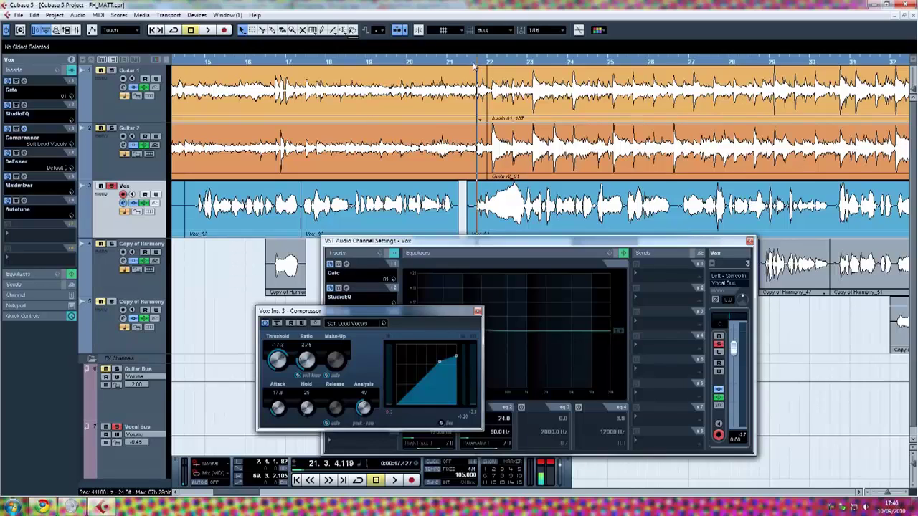
drag(476, 66, 476, 66)
key(space)
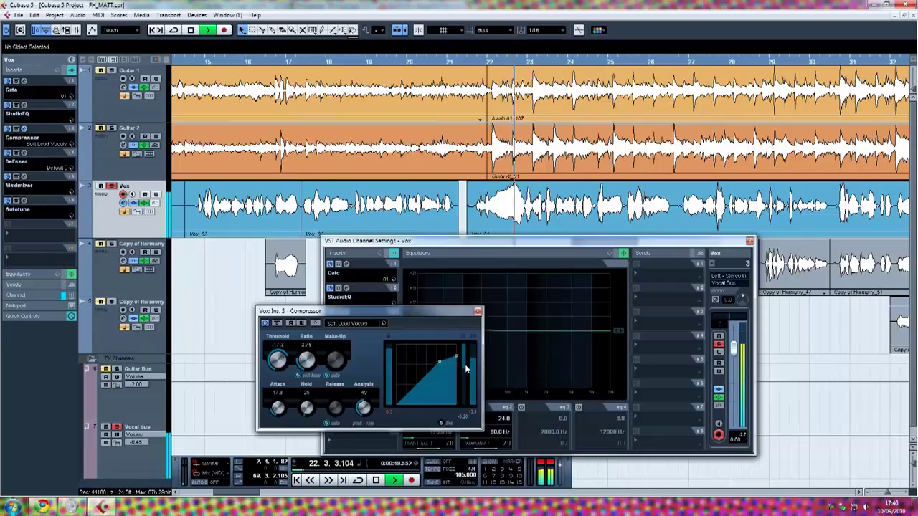
key(space)
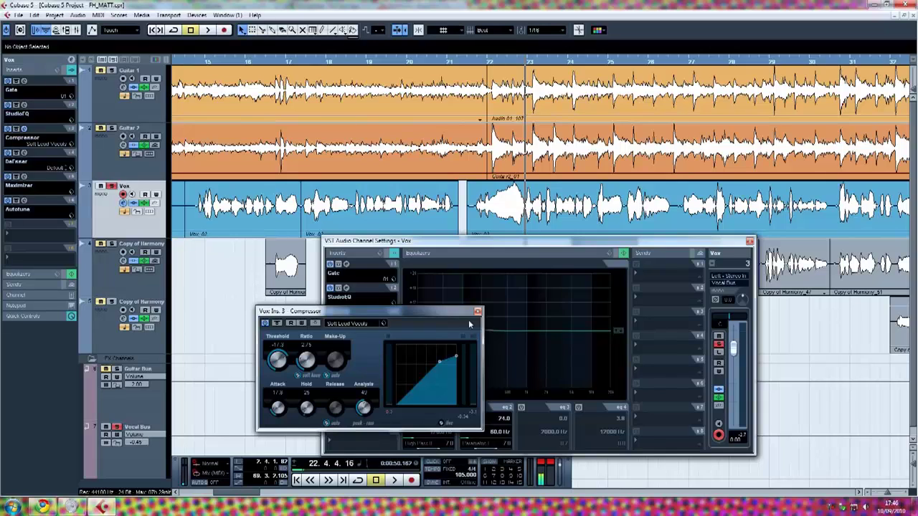
drag(423, 313, 440, 320)
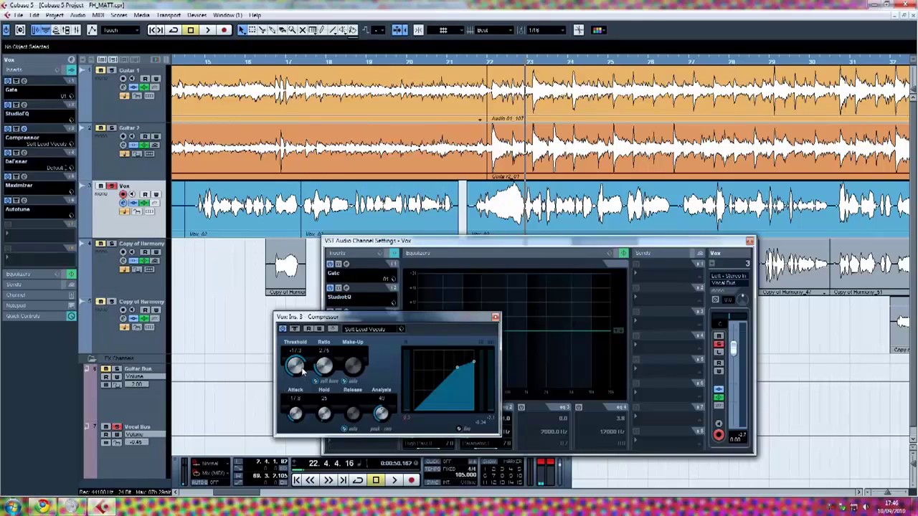
drag(323, 320, 326, 310)
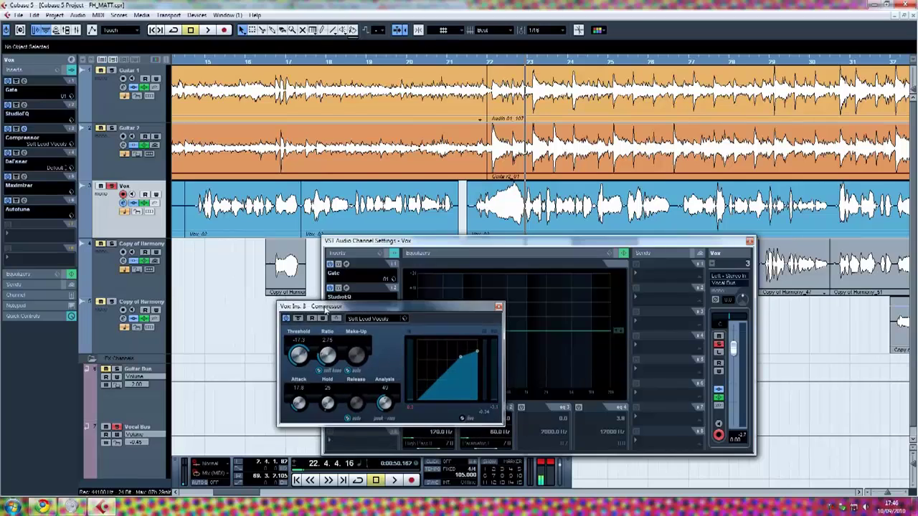
Step: Close the Compressor, open the DeEsser editor, and briefly view and close StudioEQ
click(500, 308)
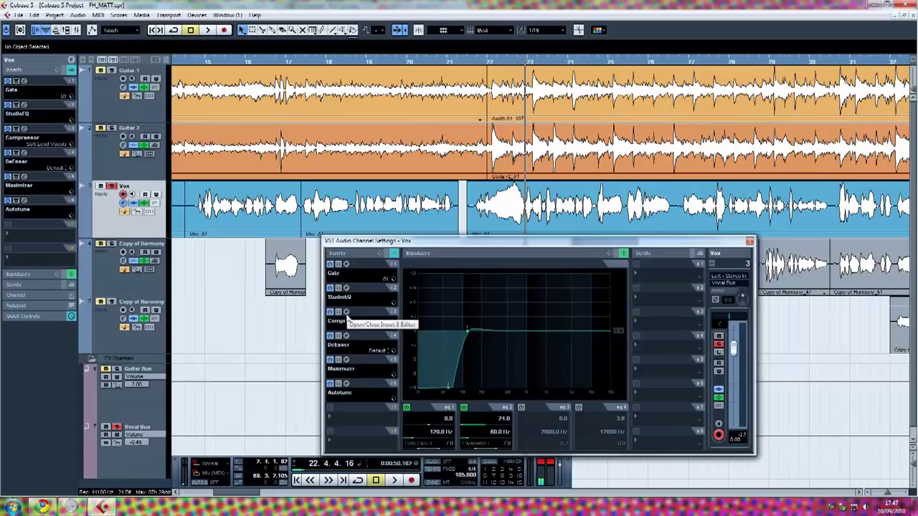
click(346, 337)
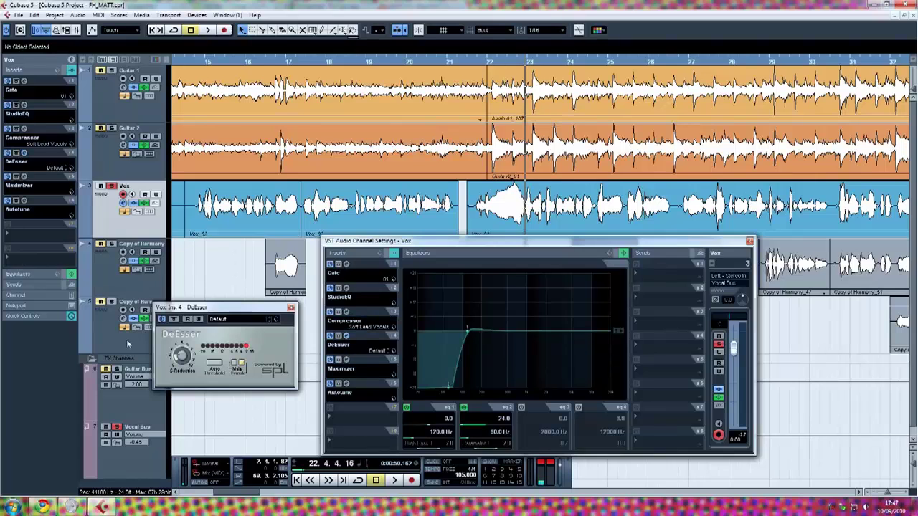
click(348, 289)
drag(408, 243, 333, 246)
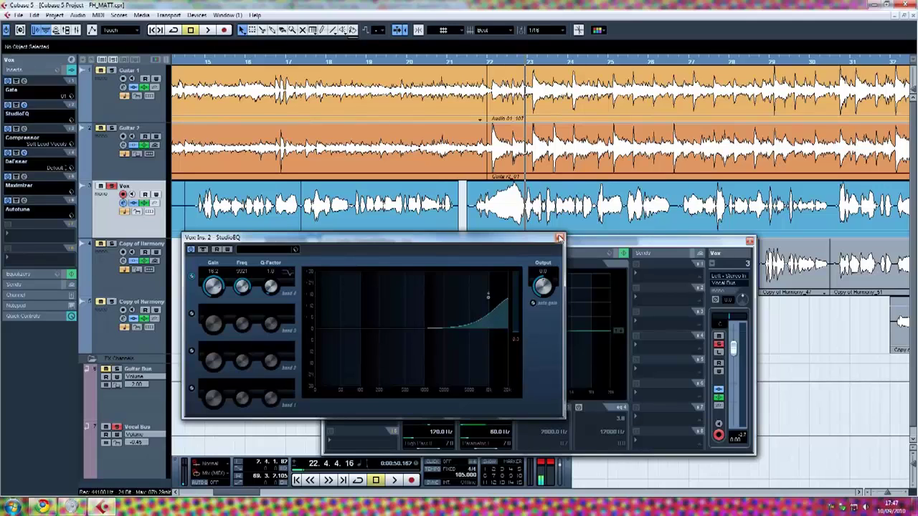
click(561, 240)
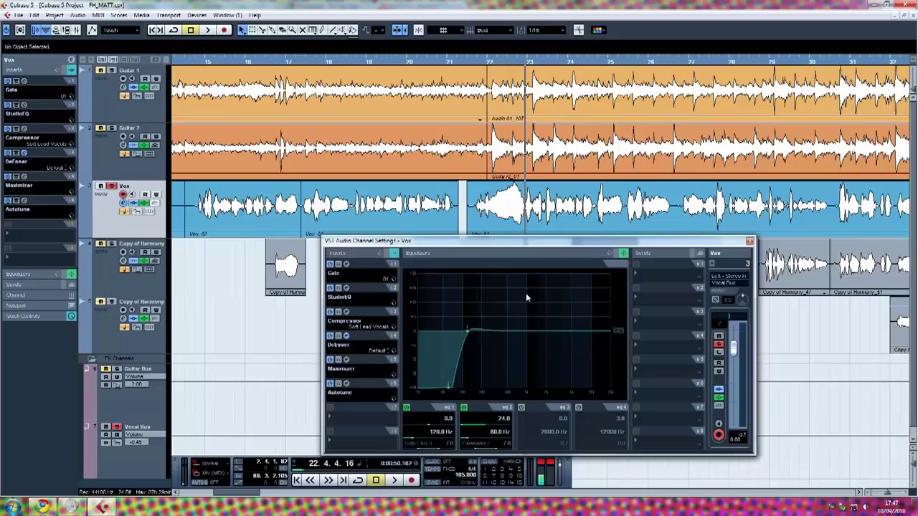
Step: Arrange the DeEsser editor and channel settings windows so the DeEsser's Default preset is visible
scroll(206, 494, left, 10)
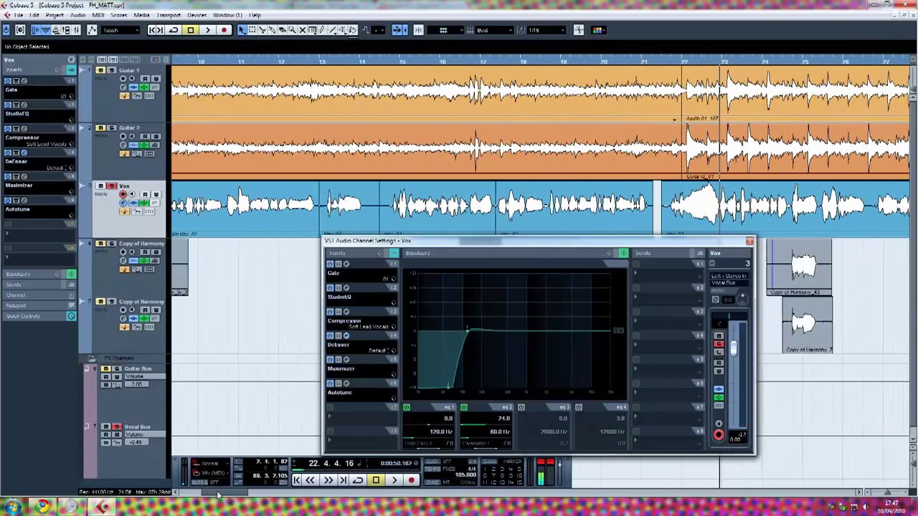
scroll(206, 495, right, 2)
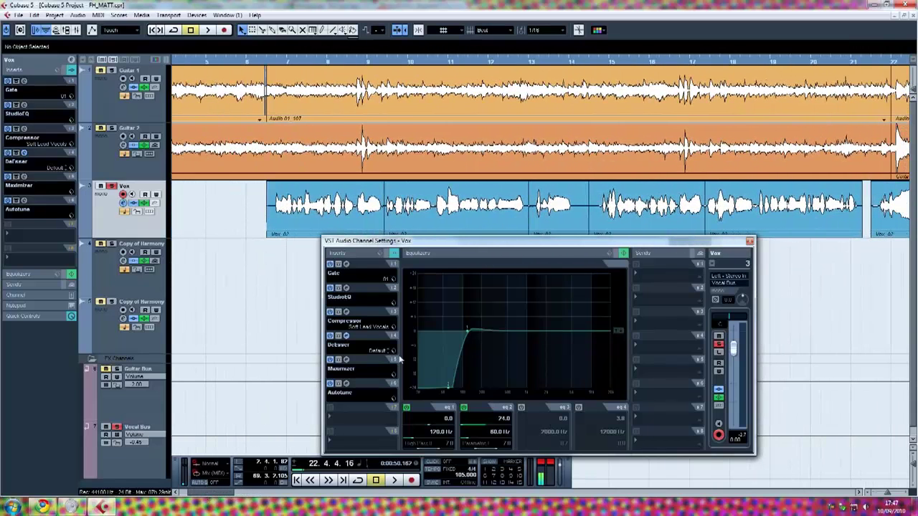
drag(427, 242, 594, 239)
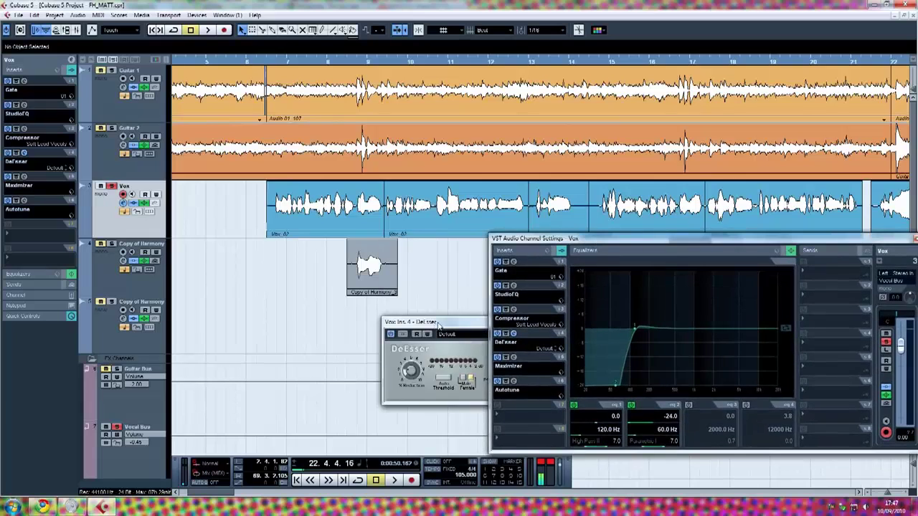
drag(437, 326, 332, 327)
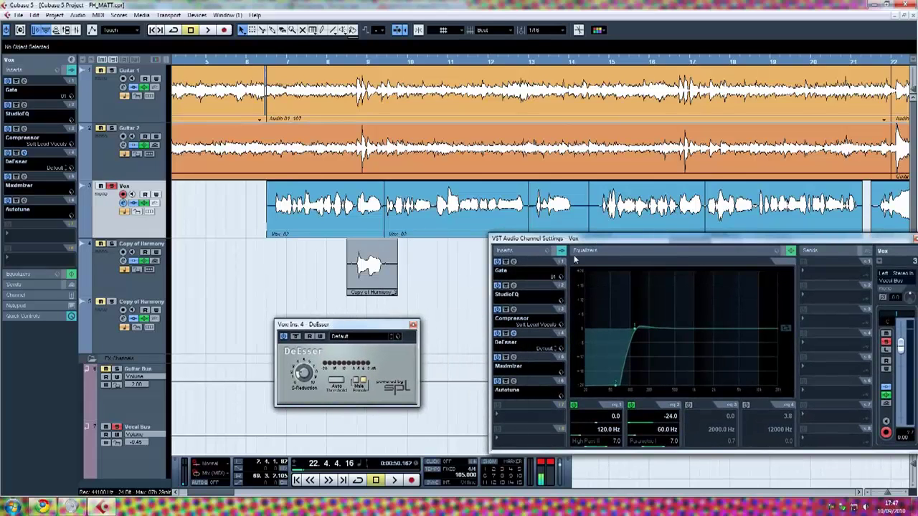
drag(565, 242, 503, 242)
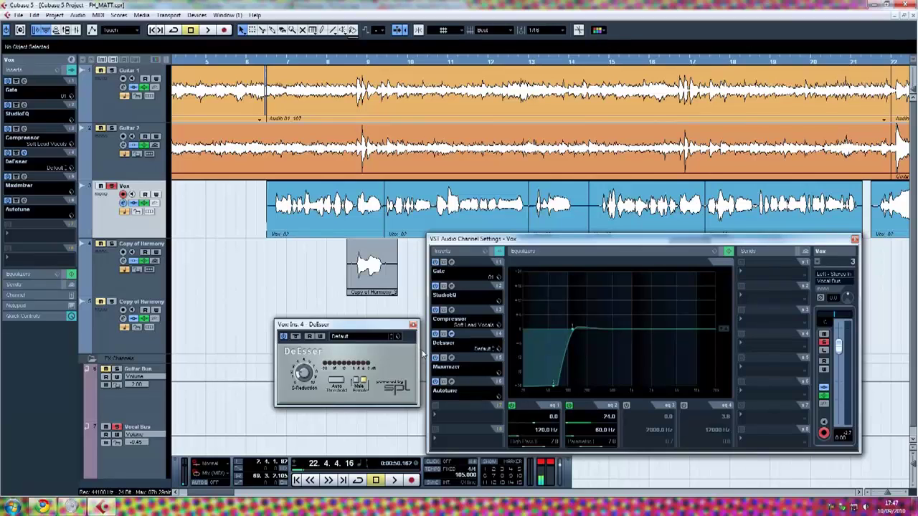
drag(358, 324, 340, 320)
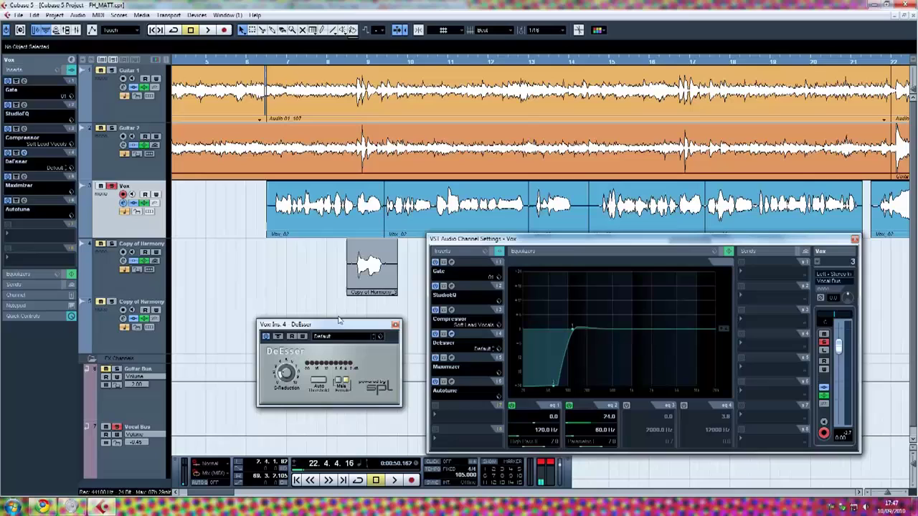
drag(342, 324, 359, 329)
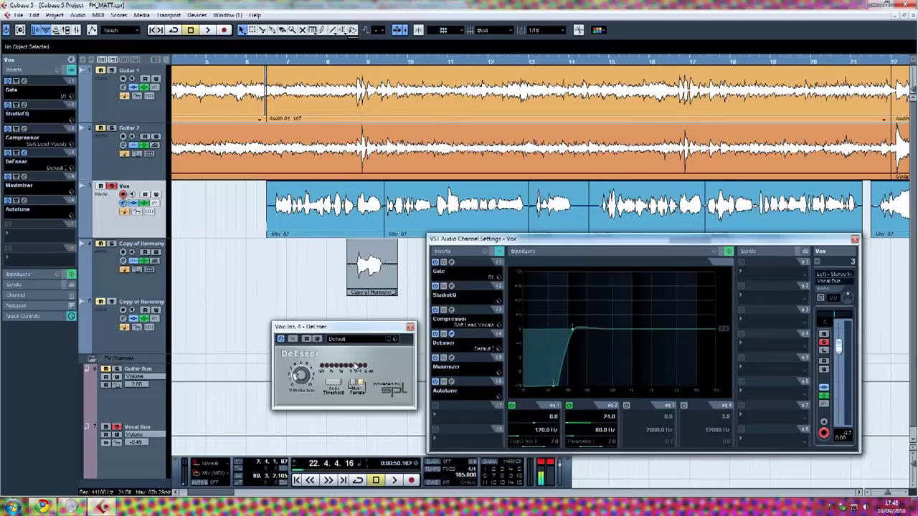
drag(330, 328, 314, 334)
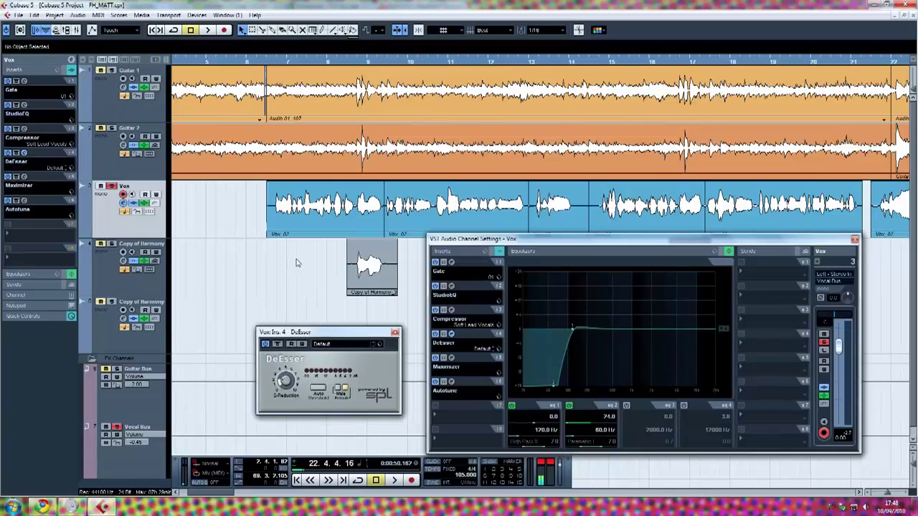
Step: Play the de-essed vocal from near bar 21 and stop around bar 23
click(342, 64)
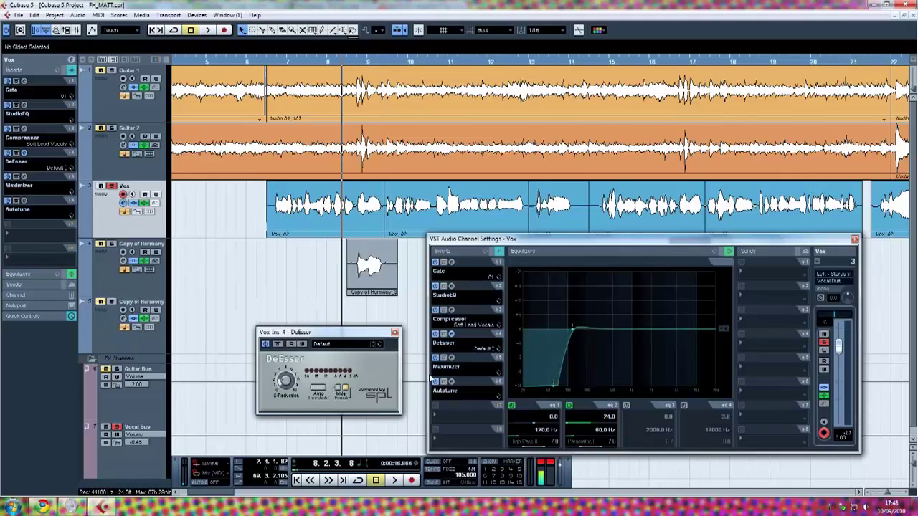
drag(228, 494, 248, 495)
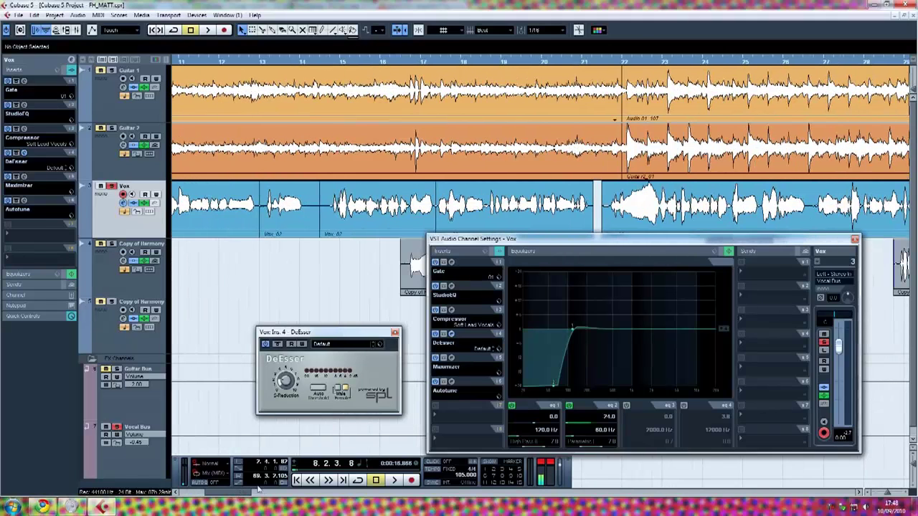
click(604, 66)
key(space)
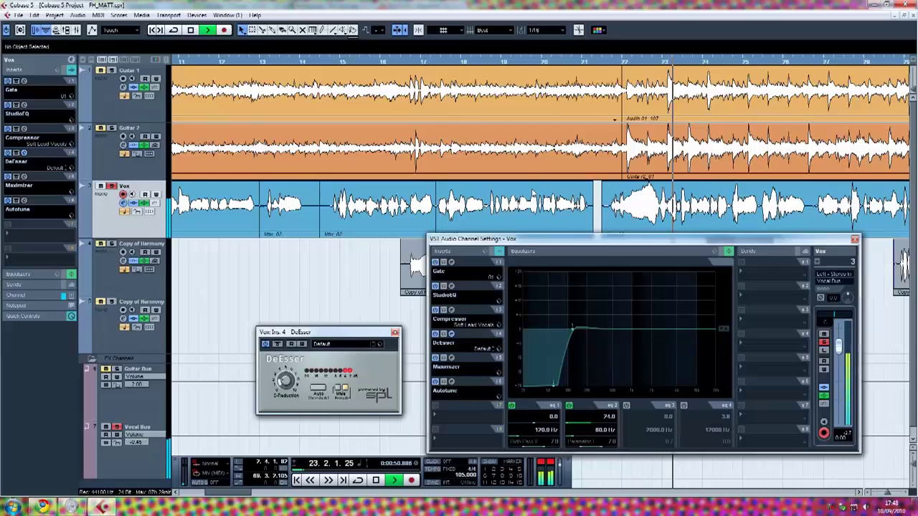
key(space)
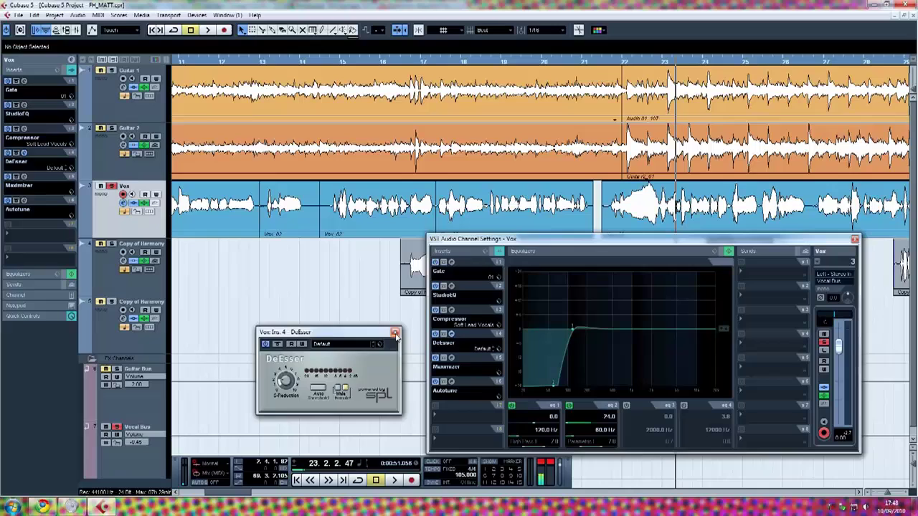
Step: Close the DeEsser, then review the Maximizer editor at Optimize 20.0 and close it
click(395, 334)
click(451, 359)
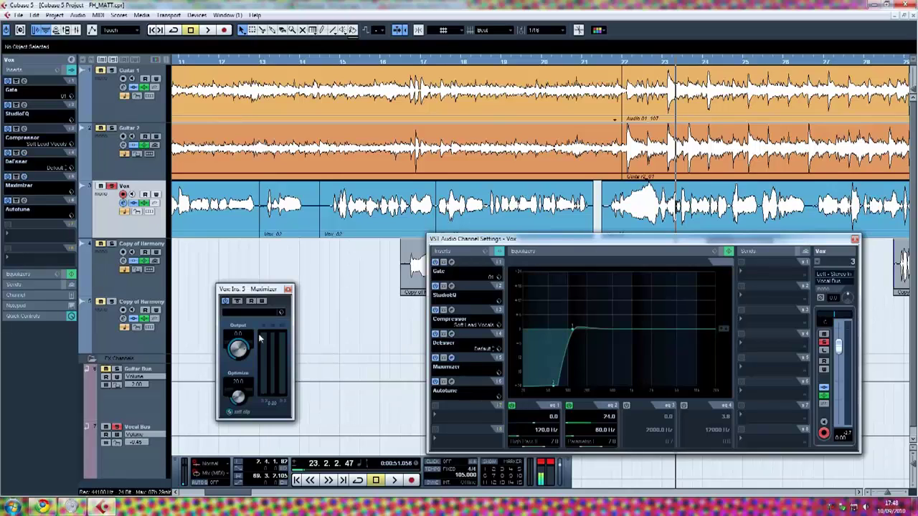
drag(254, 289, 267, 285)
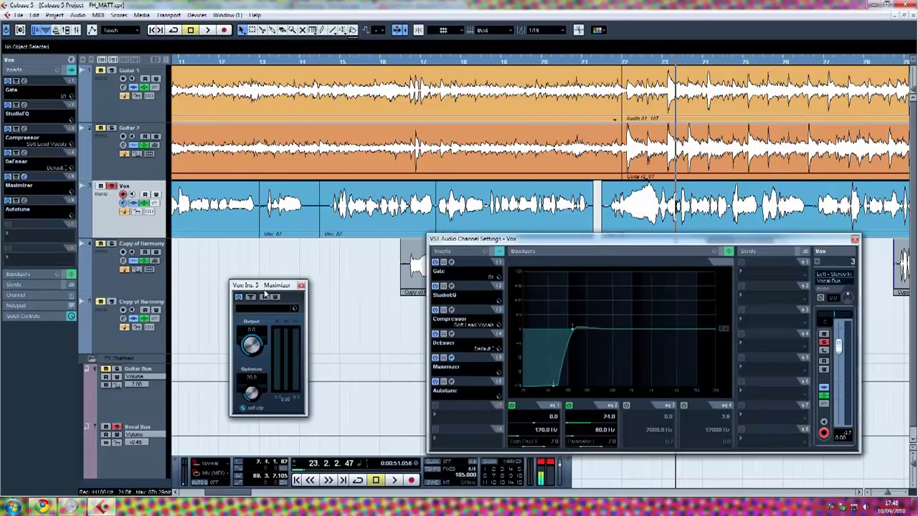
drag(265, 292, 266, 278)
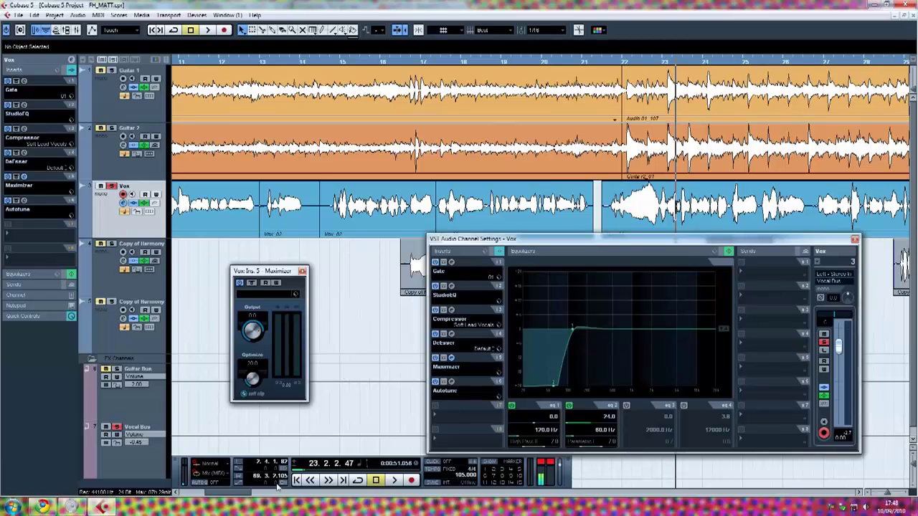
drag(241, 495, 264, 489)
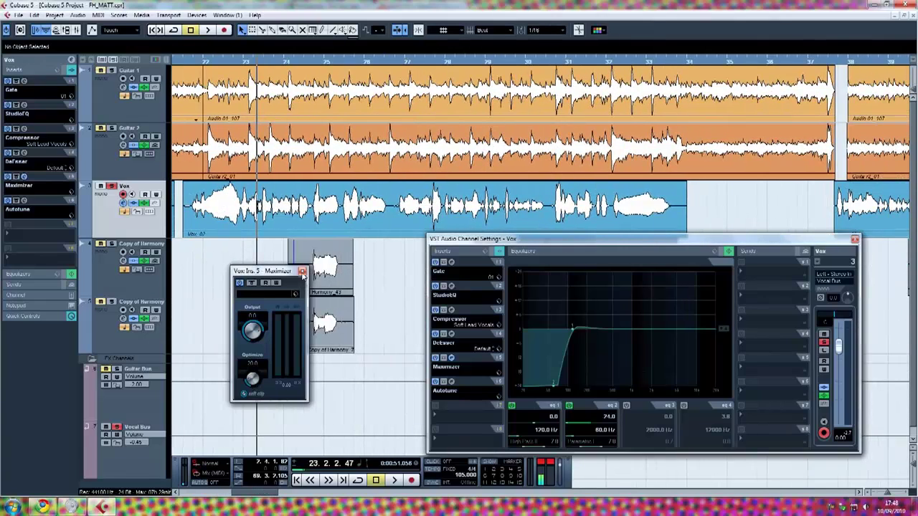
drag(288, 272, 292, 281)
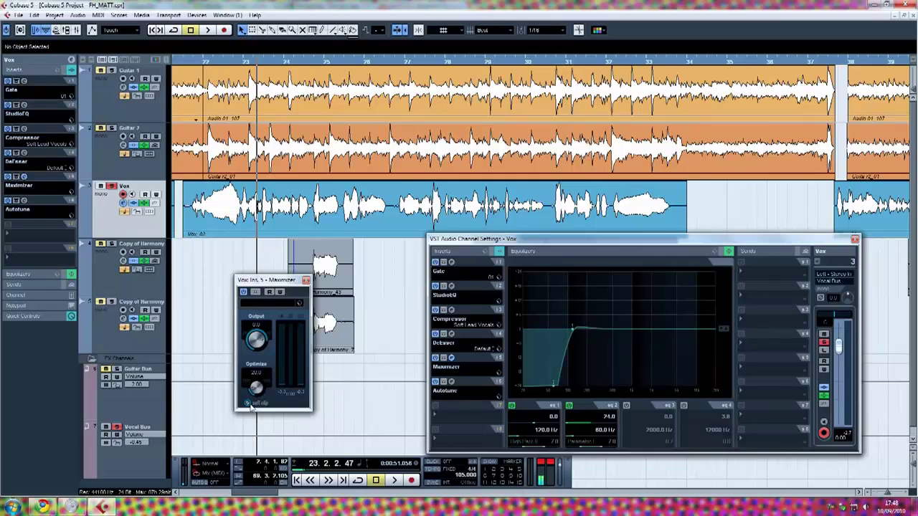
click(307, 280)
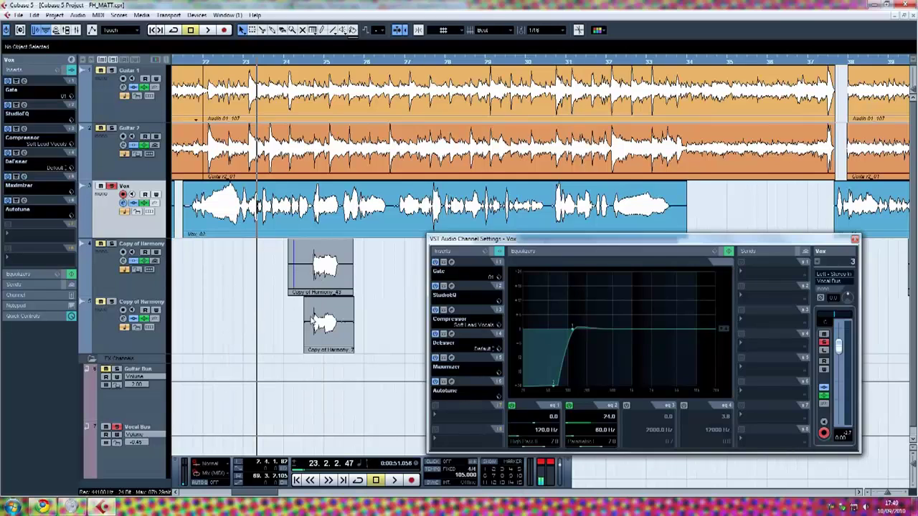
Step: Open the Vox Auto-Tune 5 editor, browse its graphical pitch curves, then close it
click(451, 385)
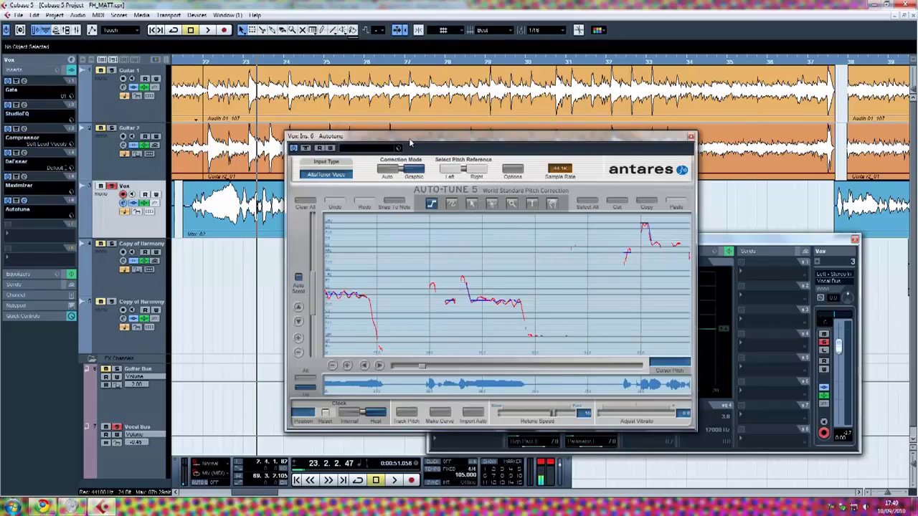
drag(412, 142, 381, 136)
drag(390, 363, 421, 377)
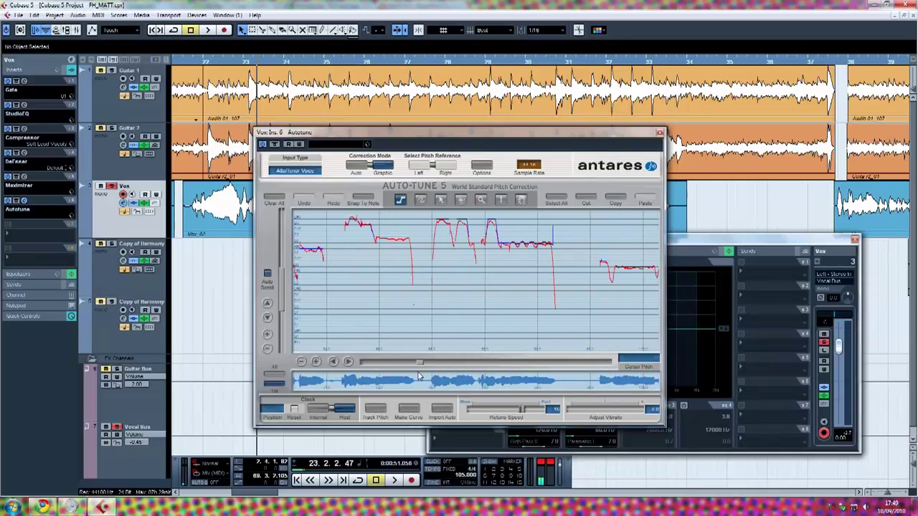
drag(420, 376, 373, 379)
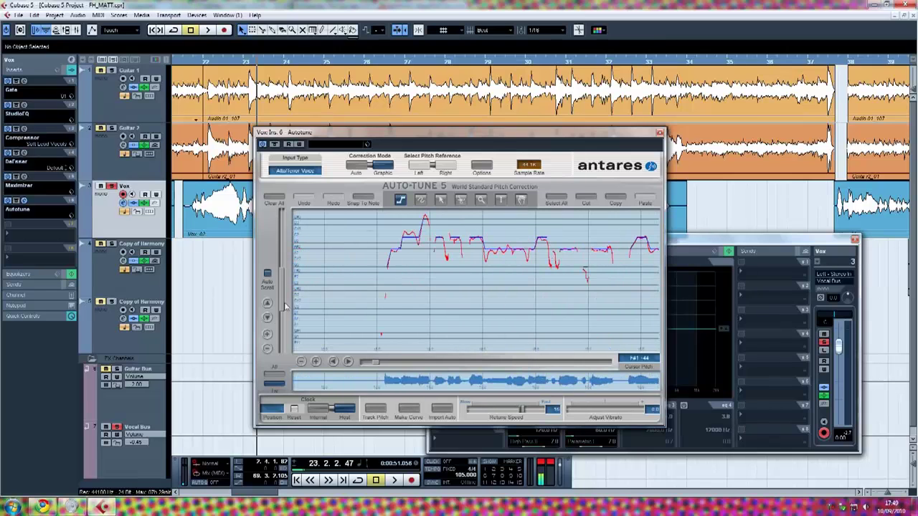
scroll(285, 291, up, 2)
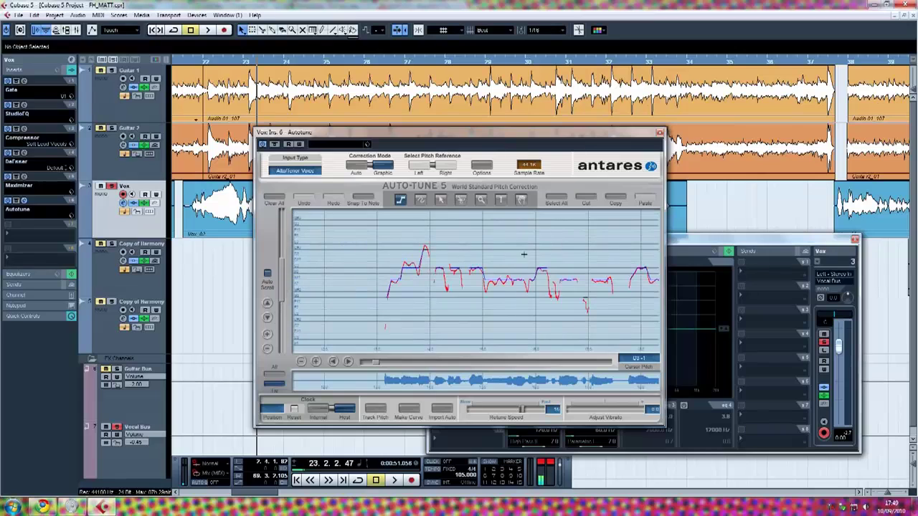
drag(376, 364, 388, 365)
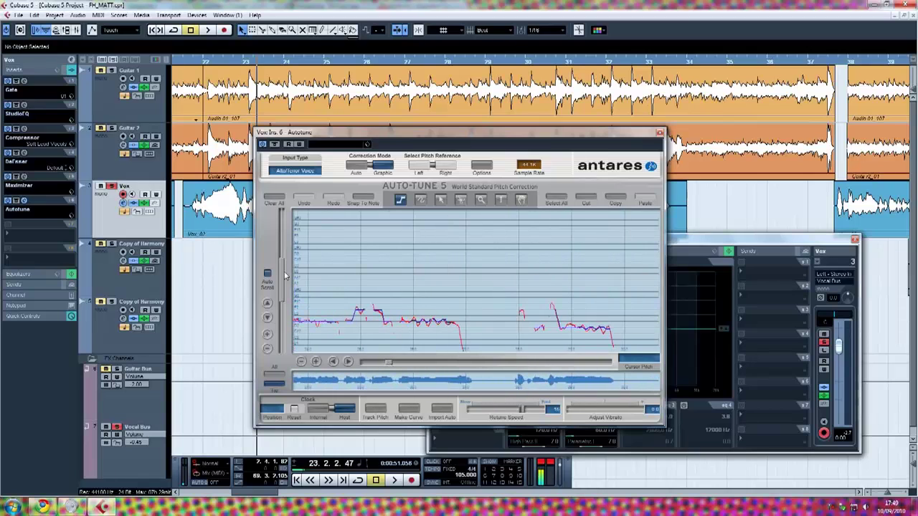
drag(286, 276, 286, 287)
drag(391, 363, 406, 362)
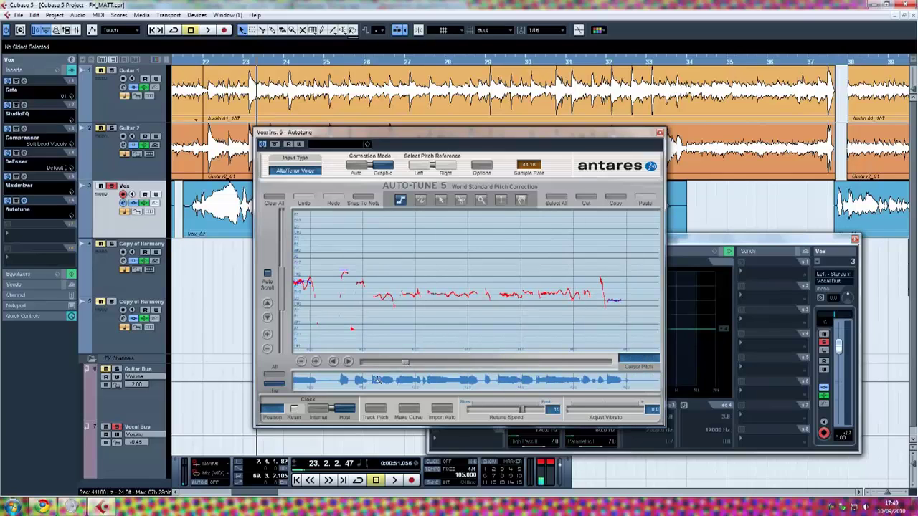
drag(407, 367, 458, 371)
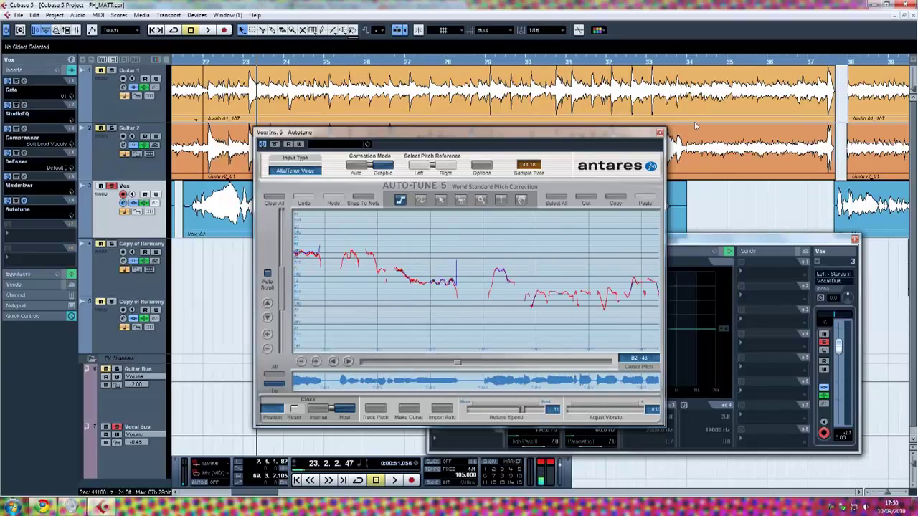
click(660, 134)
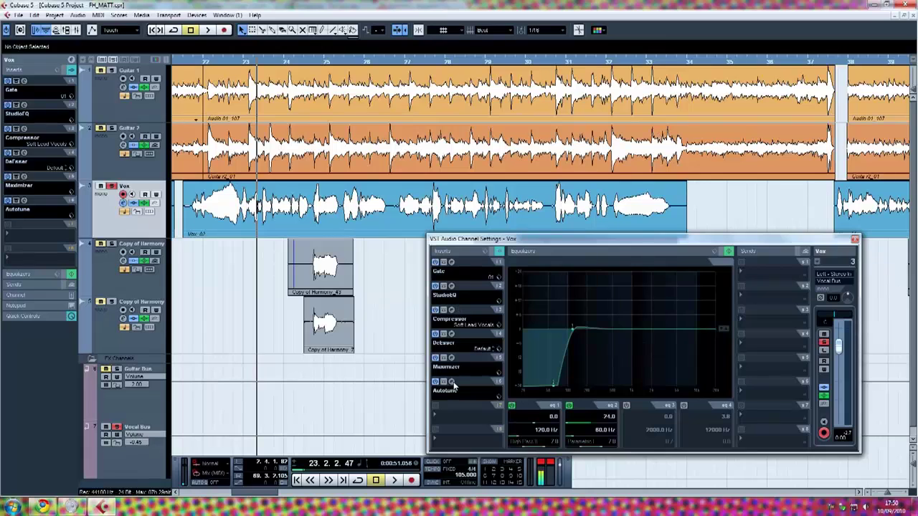
Step: Move the Vox channel settings window aside and close it
drag(580, 241, 554, 216)
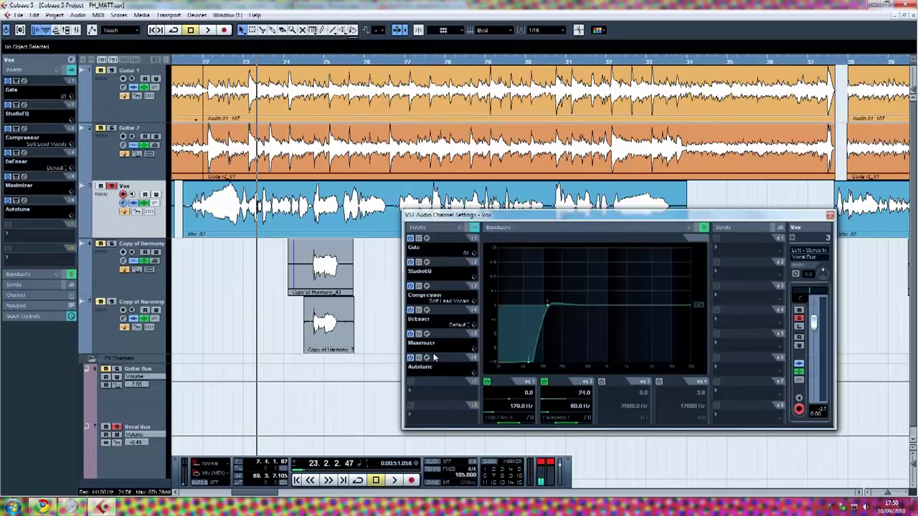
mouse_move(262, 496)
mouse_down()
mouse_move(208, 504)
mouse_move(263, 508)
mouse_up()
click(830, 215)
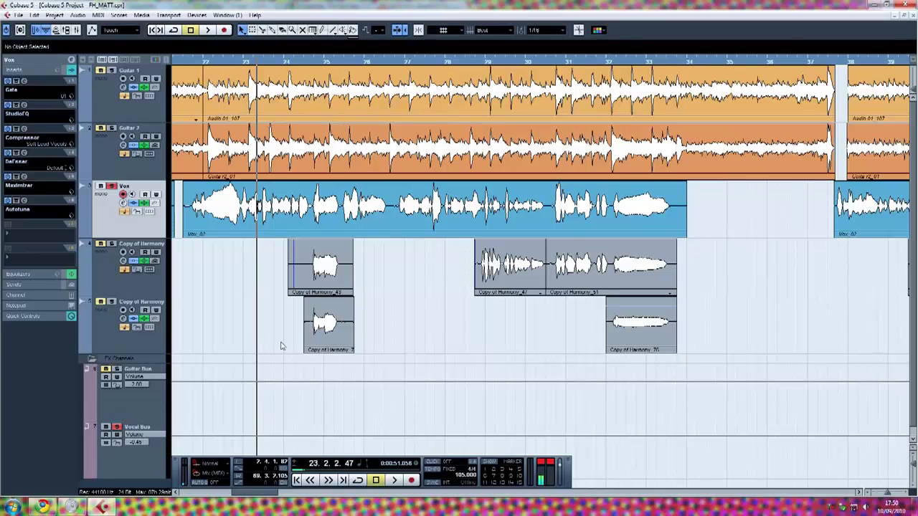
Step: Open the Mixer (F3), compare Guitar Bus and Vocal Bus, and edit the Vocal Bus channel
key(F3)
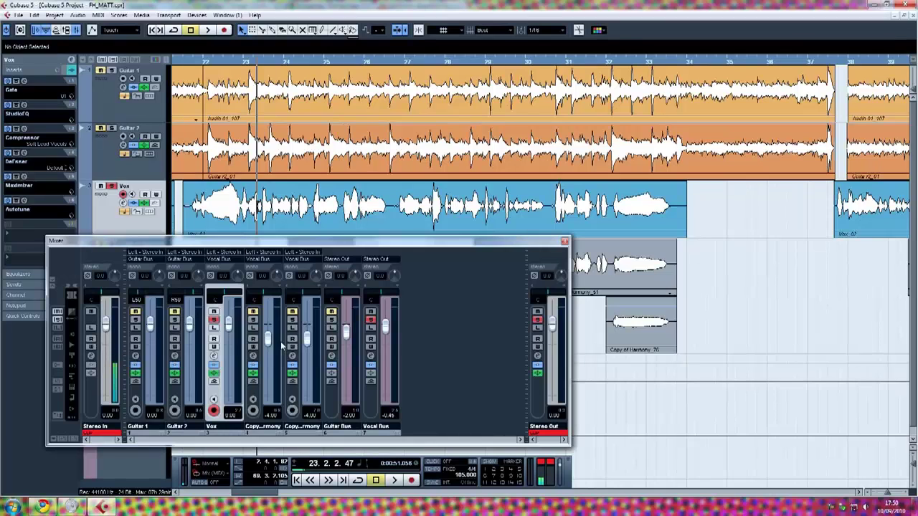
click(342, 428)
click(384, 429)
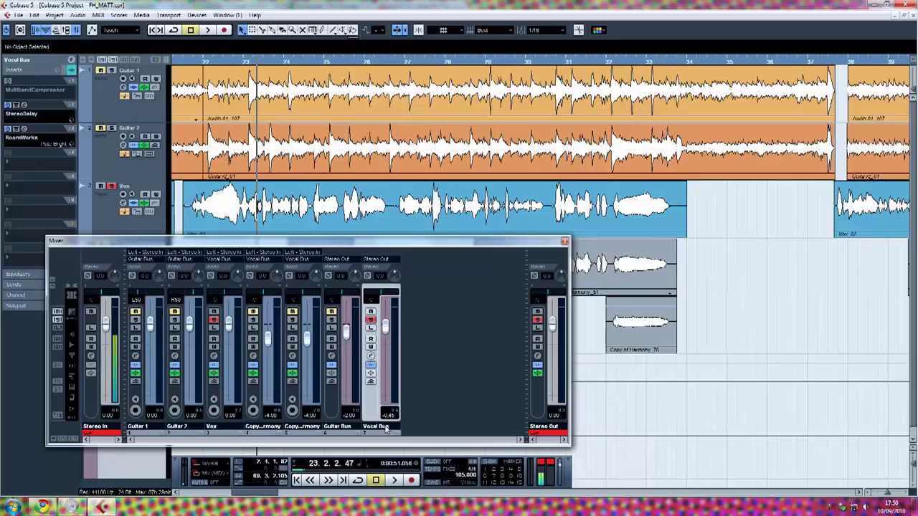
click(344, 426)
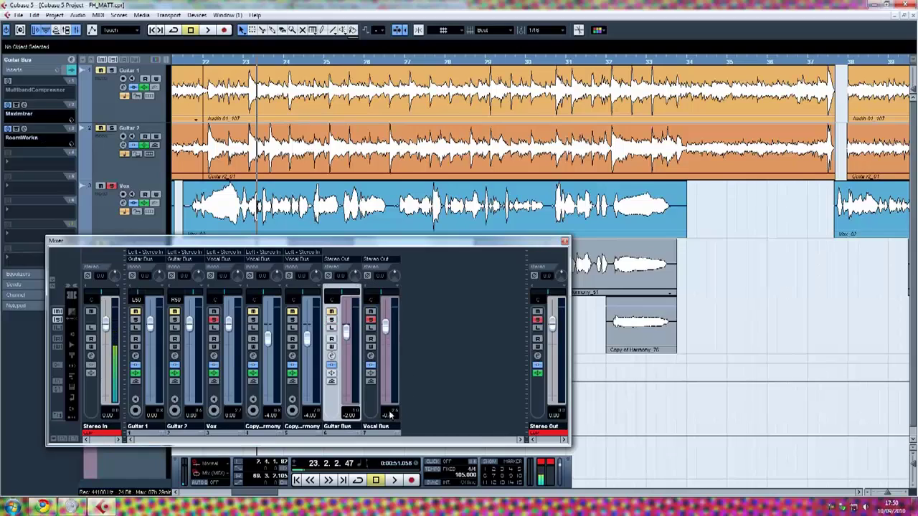
click(388, 427)
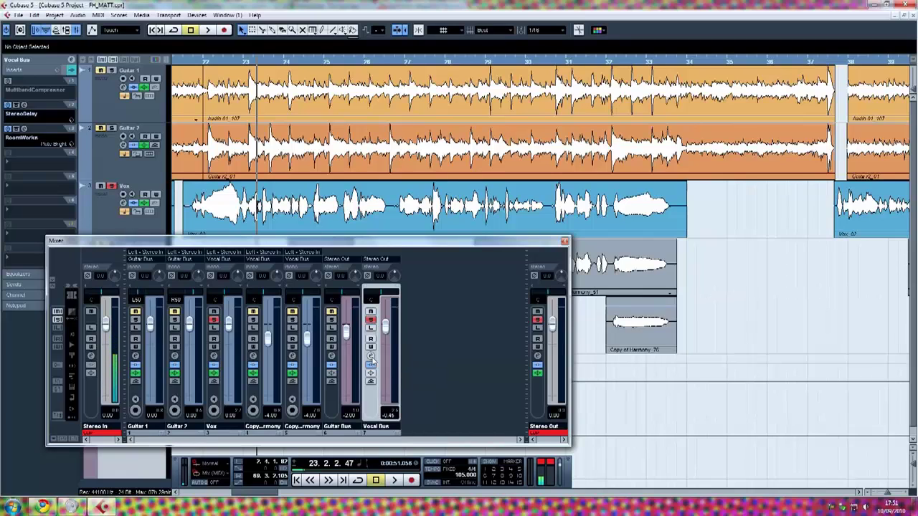
click(371, 357)
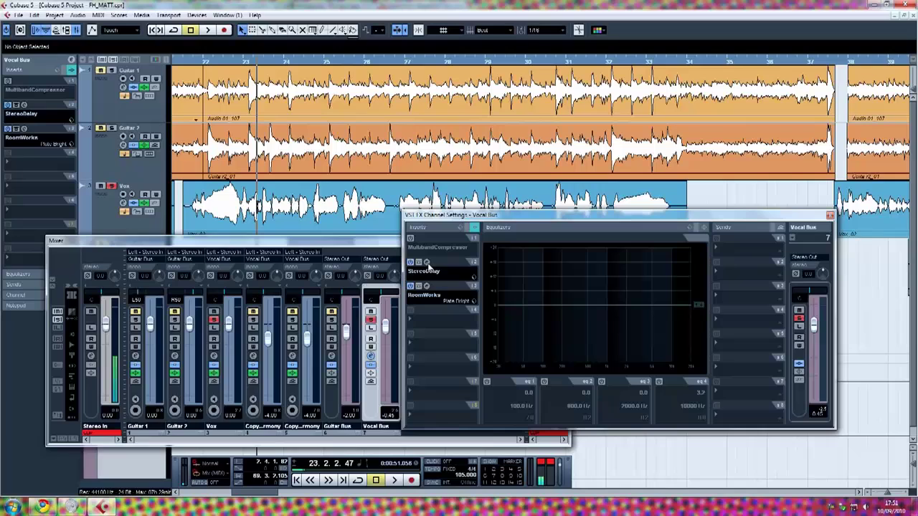
Step: Reposition the Vocal Bus channel settings window, then briefly open and close the StereoDelay editor
drag(461, 216, 440, 228)
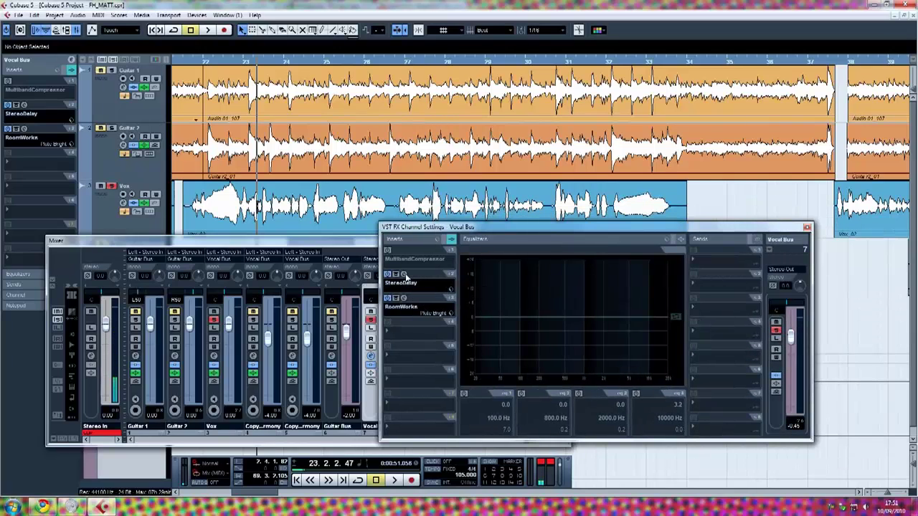
click(403, 275)
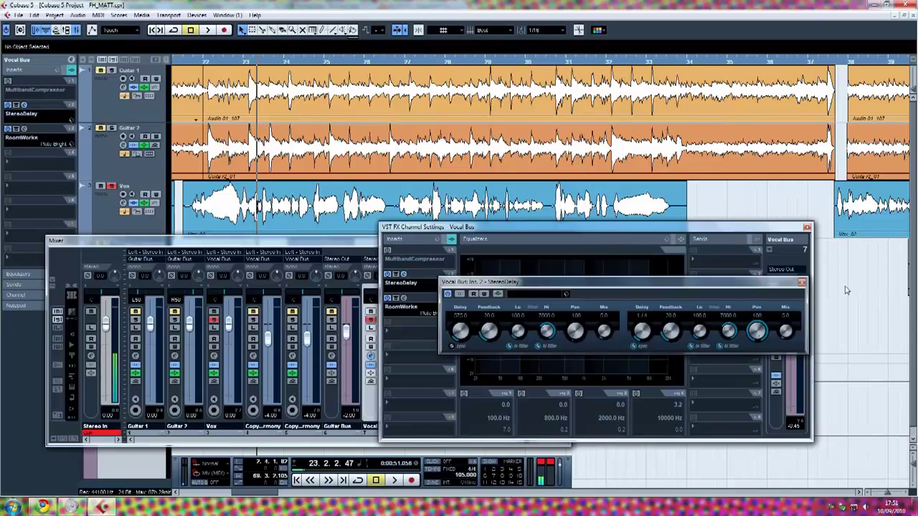
click(801, 281)
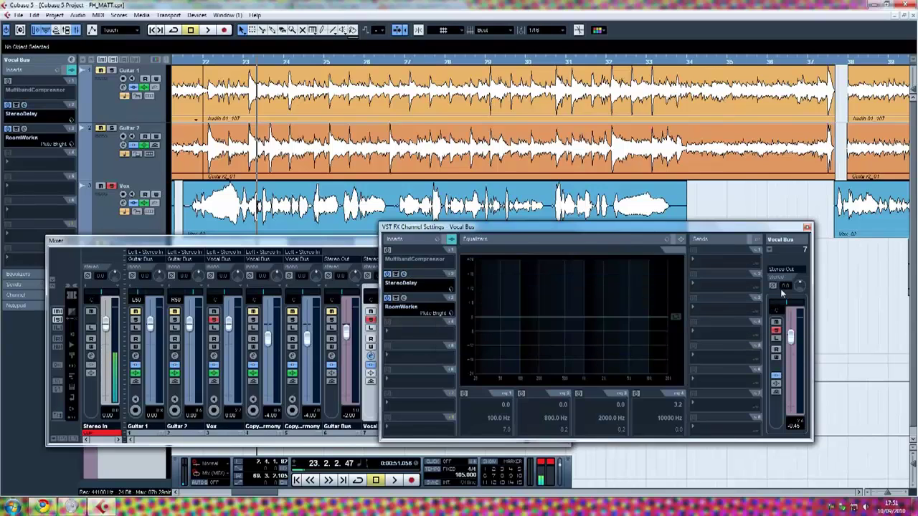
Step: Review the Vocal Bus RoomWorks reverb editor with its Plate Bright preset, then close it
click(404, 298)
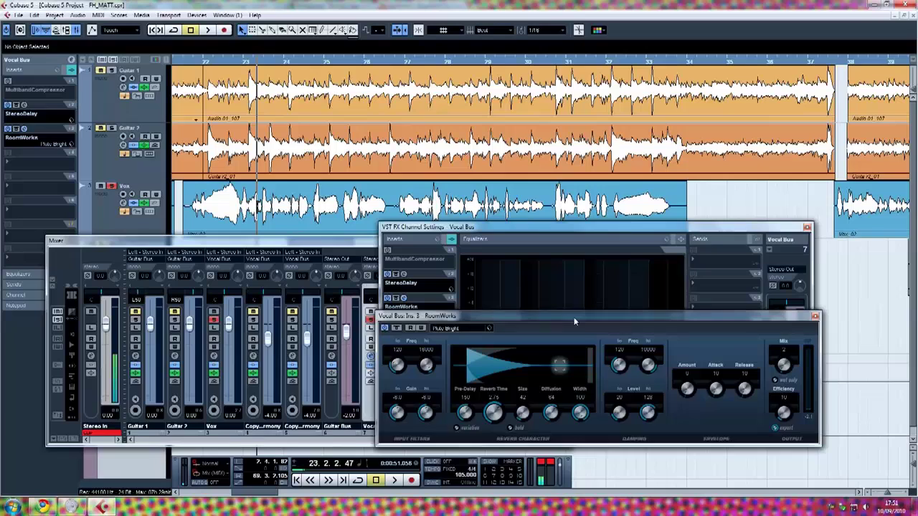
drag(574, 318, 558, 301)
drag(613, 310, 606, 326)
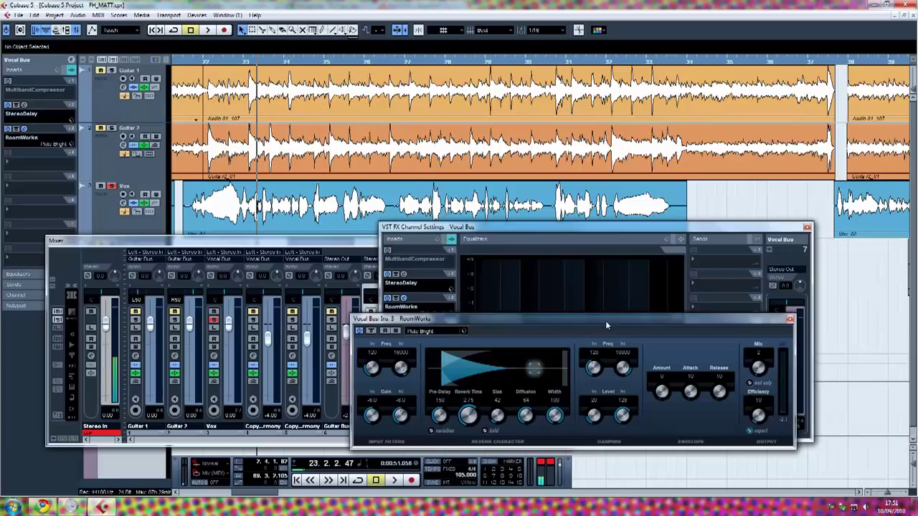
click(605, 321)
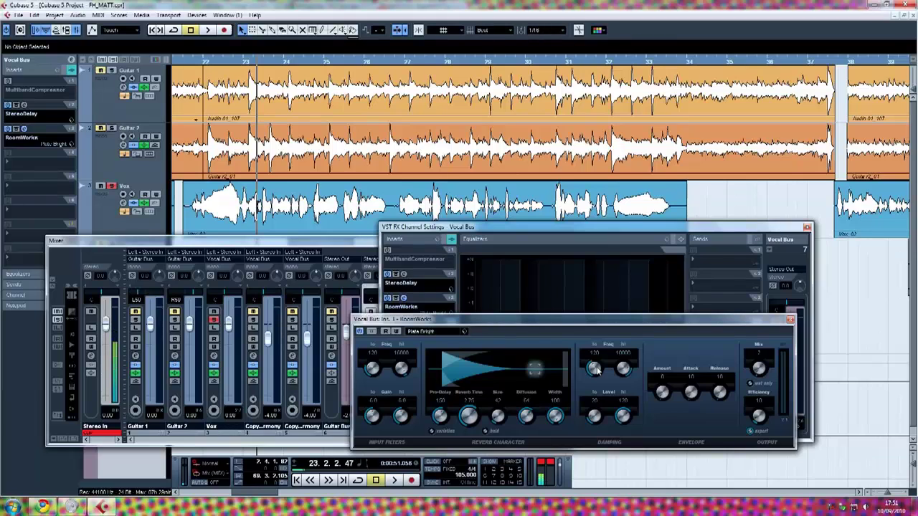
drag(520, 325, 463, 309)
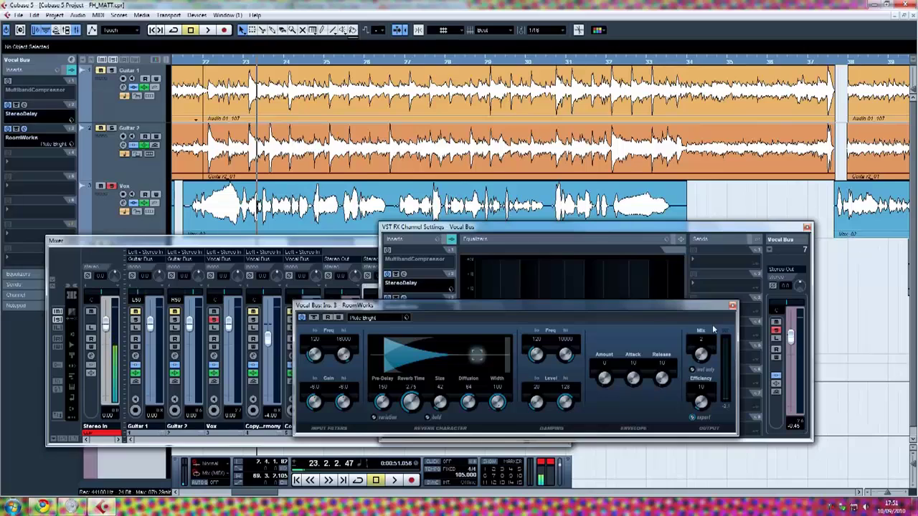
drag(529, 316, 539, 320)
click(743, 311)
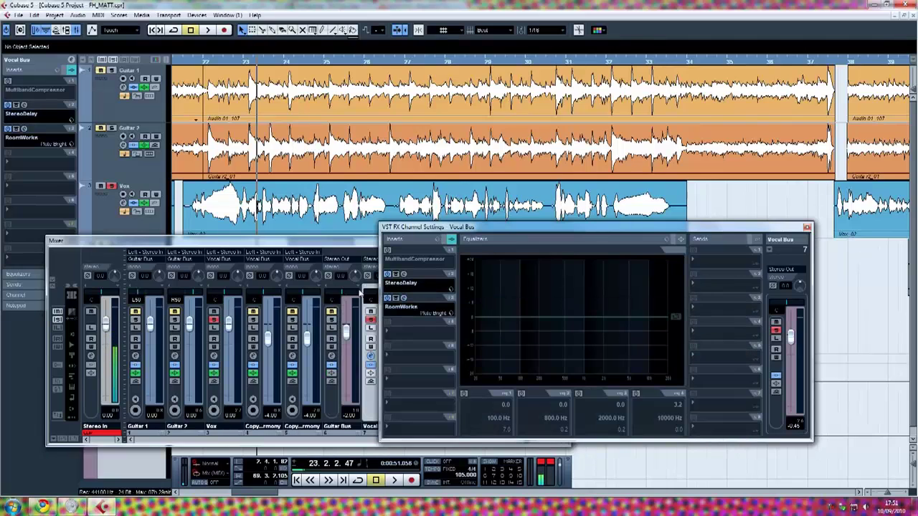
Step: Reopen the Vocal Bus StereoDelay editor showing feedback 20.0, high cut 7000 Hz and mix 5.0
click(406, 275)
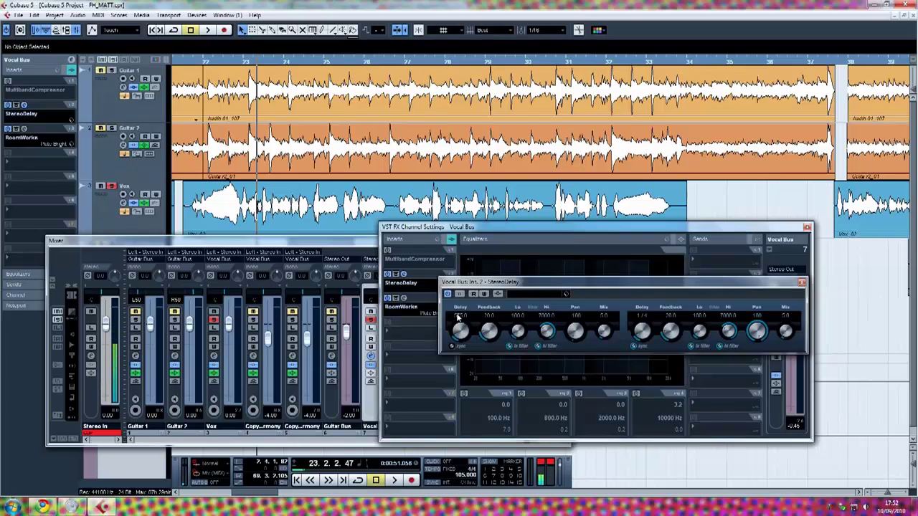
Step: Close the StereoDelay editor, the Vocal Bus channel settings and the mixer
click(802, 285)
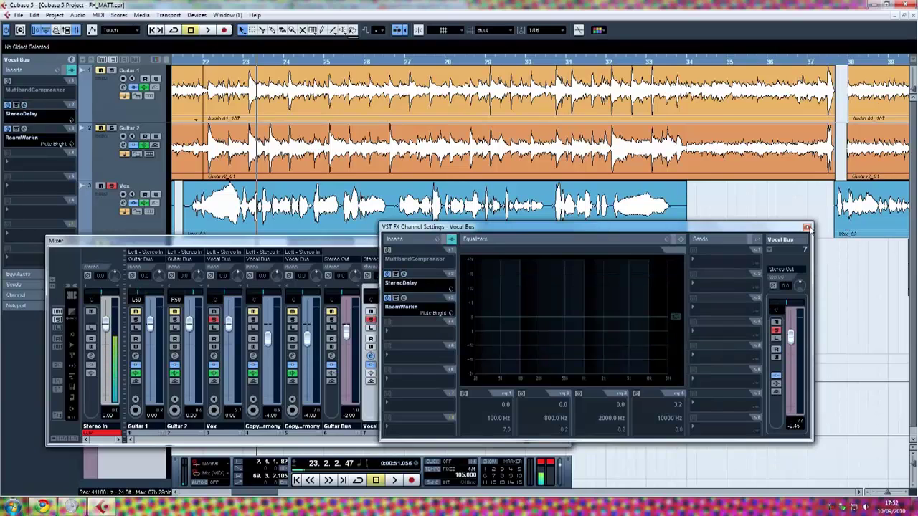
click(807, 228)
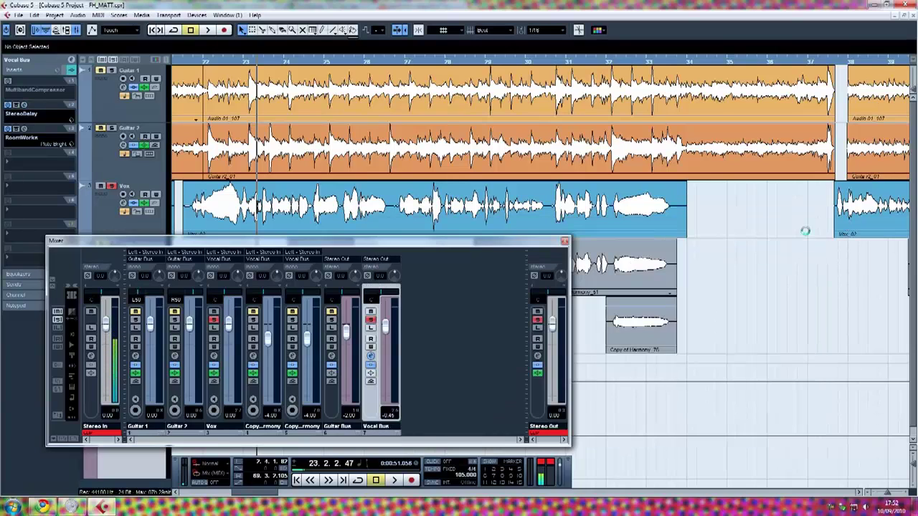
click(565, 241)
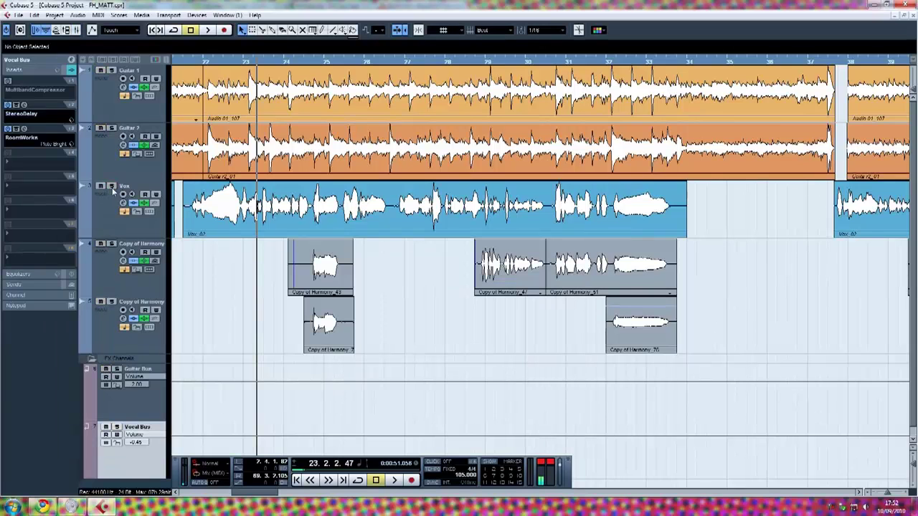